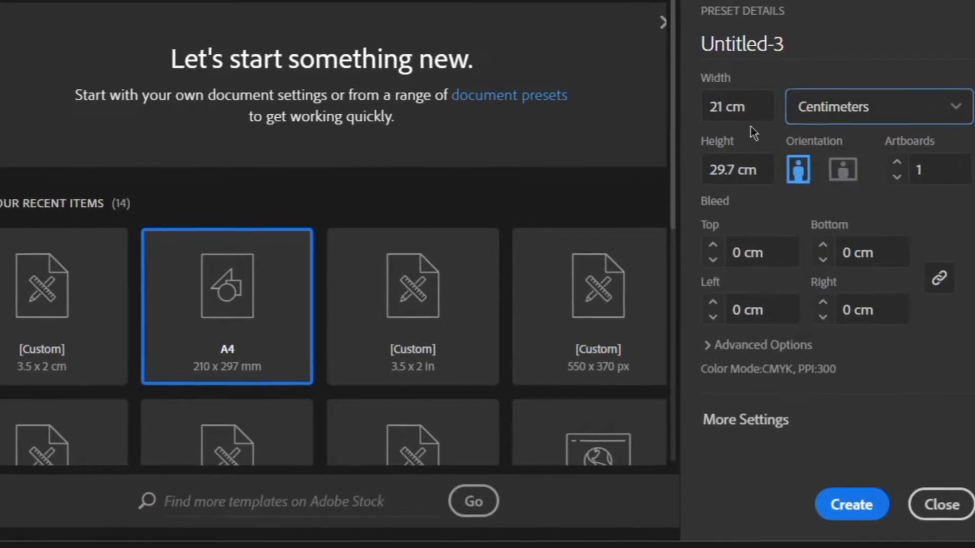
- Set the new document's size to 3.5 cm wide by 2 cm high in landscape orientation
{"action": "left_click_drag", "start_coordinate": [748, 101], "coordinate": [689, 99]}
{"action": "type", "text": "3.5"}
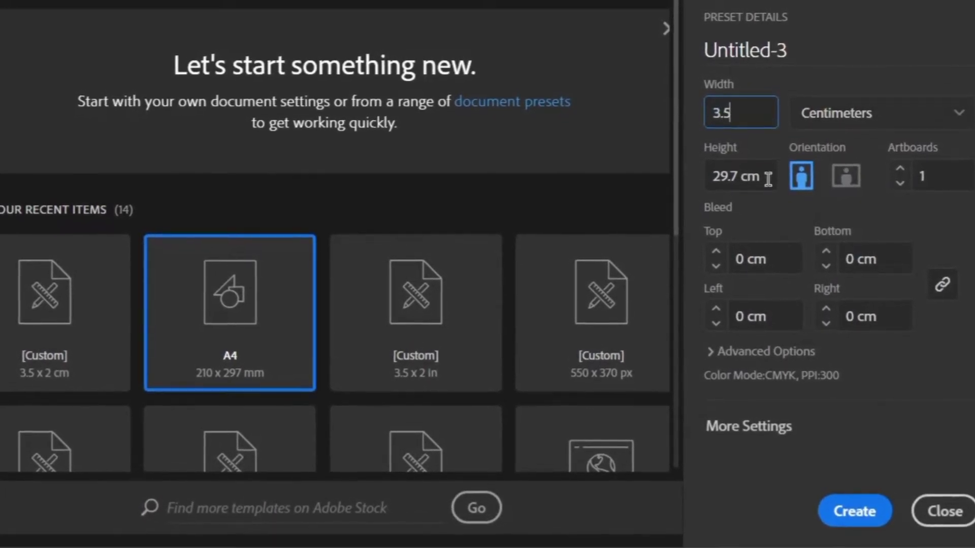
{"action": "left_click_drag", "start_coordinate": [768, 179], "coordinate": [691, 176]}
{"action": "type", "text": "2"}
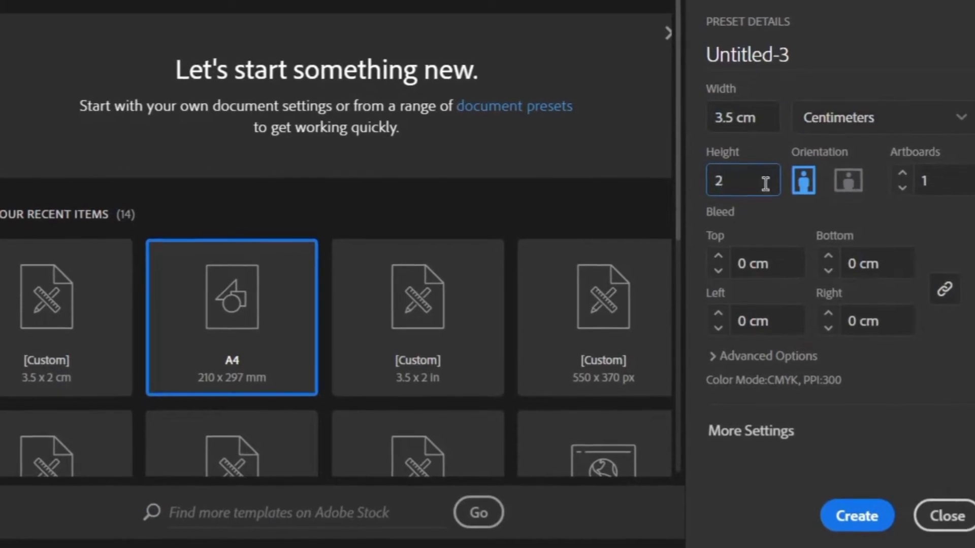
{"action": "left_click", "coordinate": [848, 180]}
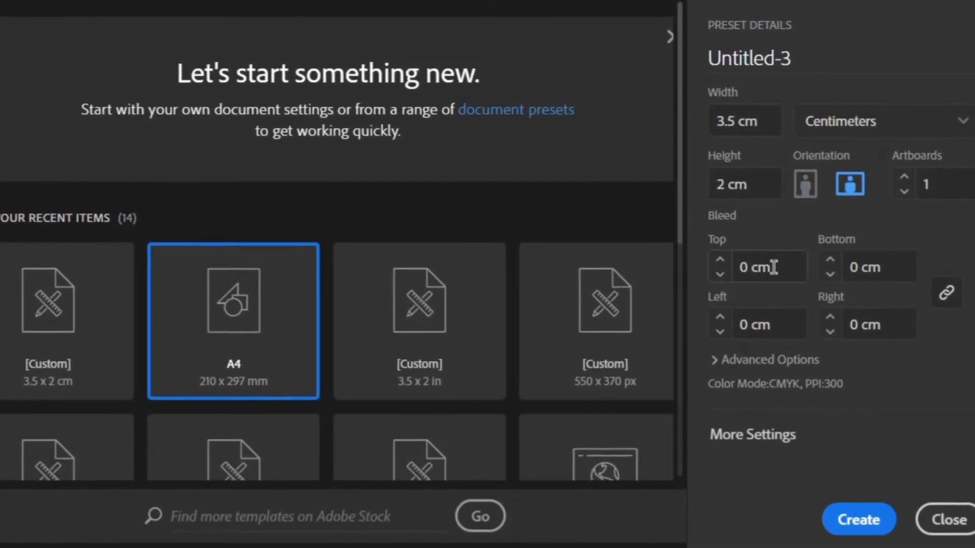
- Set a 0.2 cm bleed on all sides and two artboards, and create the document
{"action": "left_click_drag", "start_coordinate": [758, 268], "coordinate": [742, 265]}
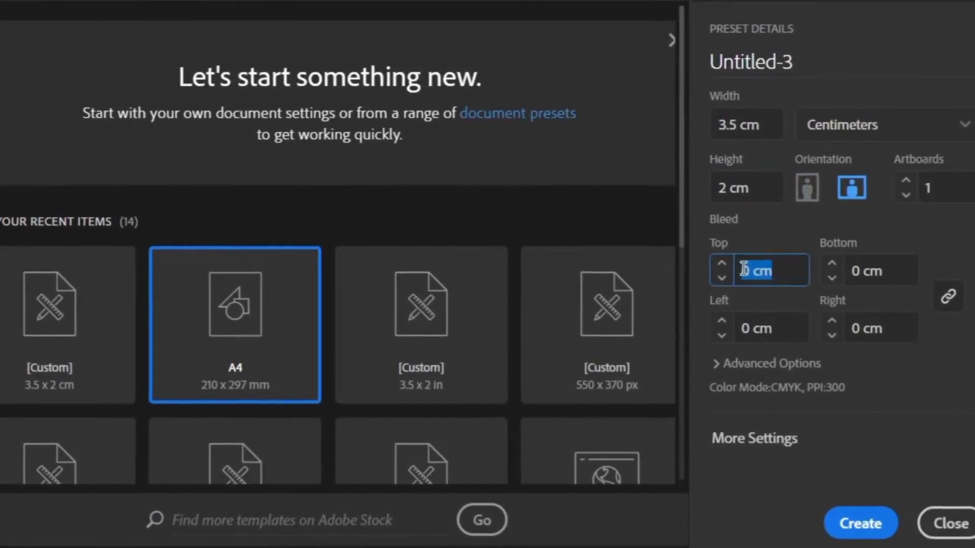
{"action": "type", "text": "0.2"}
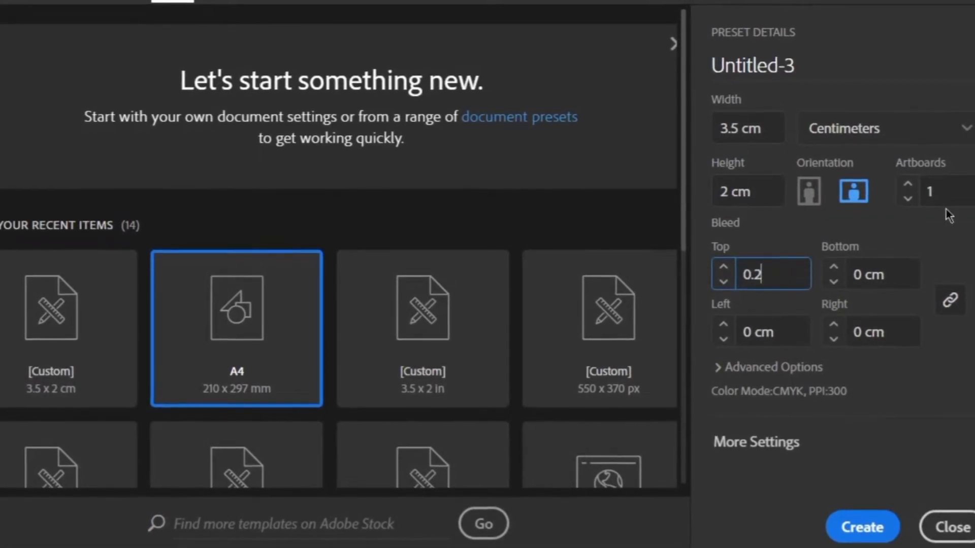
{"action": "type", "text": " cm"}
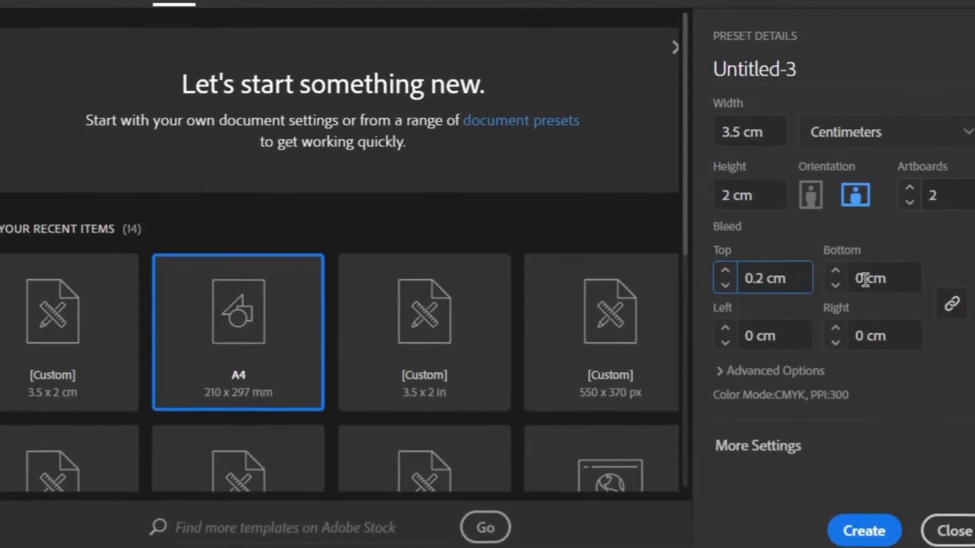
{"action": "left_click", "coordinate": [951, 304]}
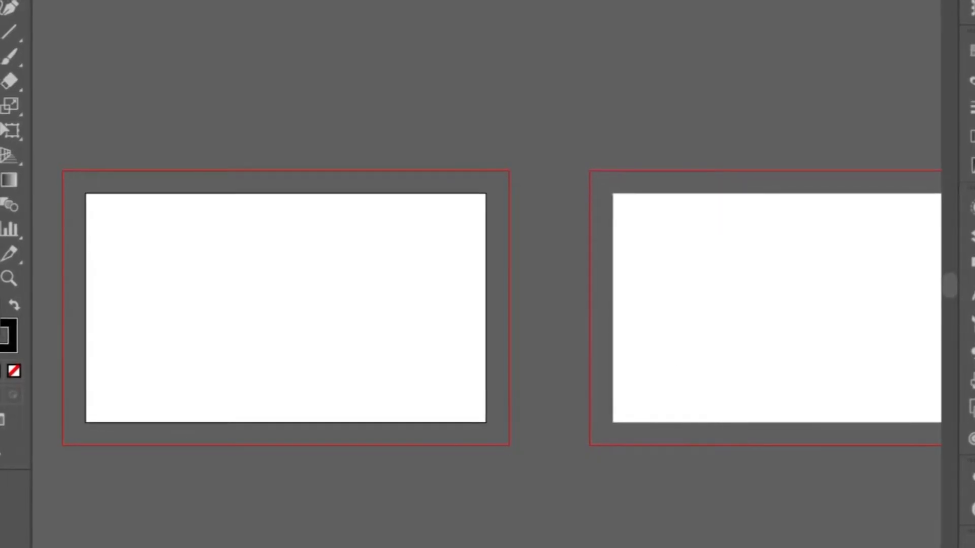
- Move the second artboard directly below the first, aligned with its centre, and leave artboard editing
{"action": "left_click_drag", "start_coordinate": [187, 291], "coordinate": [267, 135]}
{"action": "key", "text": "shift+o"}
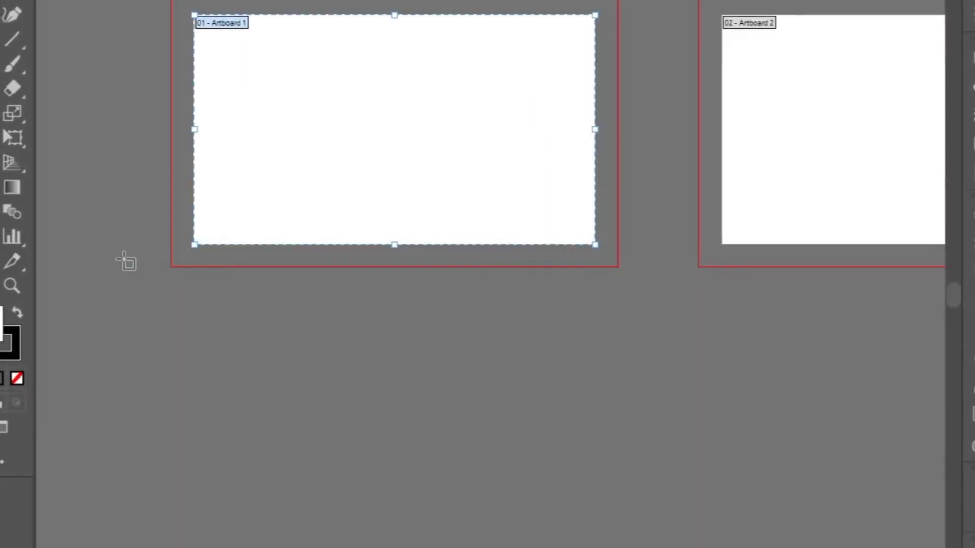
{"action": "left_click", "coordinate": [757, 172]}
{"action": "left_click_drag", "start_coordinate": [842, 173], "coordinate": [313, 504]}
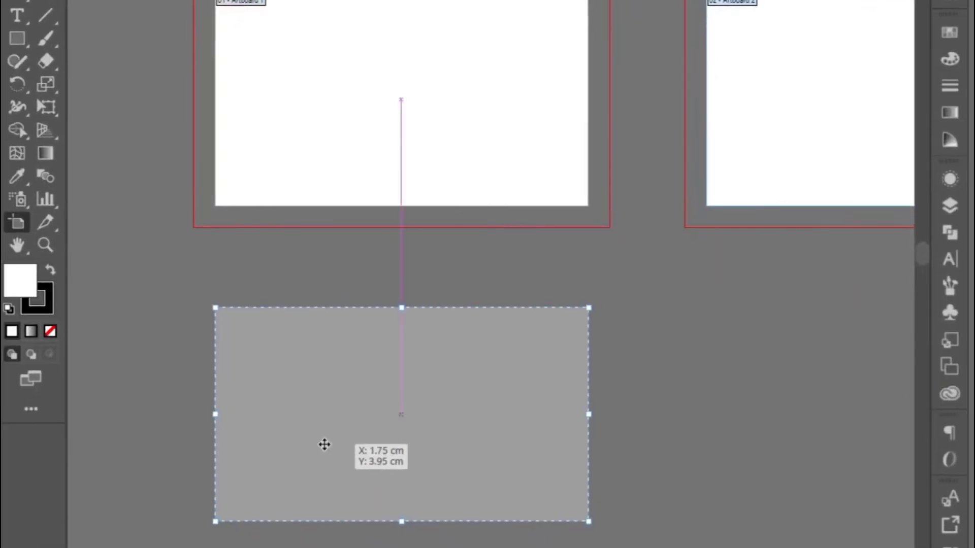
{"action": "left_click_drag", "start_coordinate": [324, 445], "coordinate": [325, 445]}
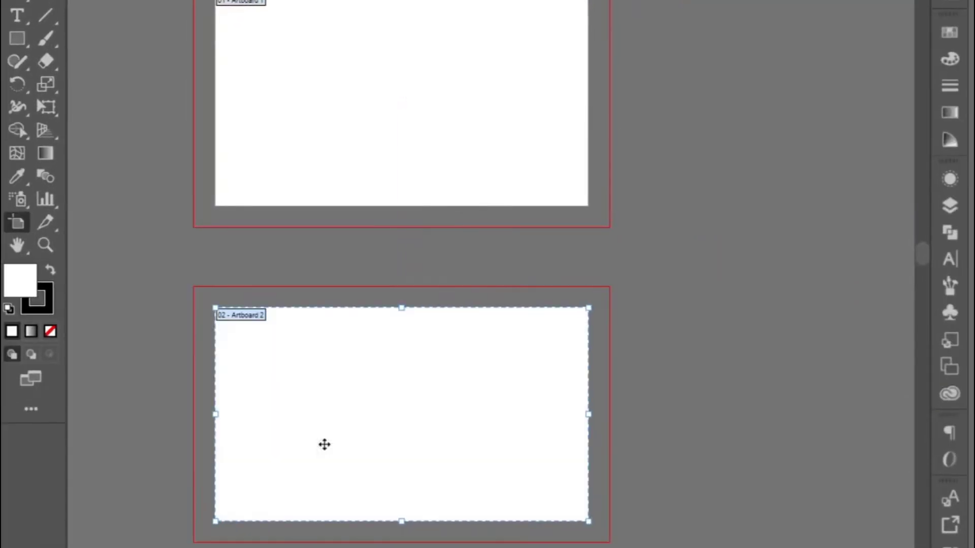
{"action": "left_click_drag", "start_coordinate": [449, 358], "coordinate": [523, 354]}
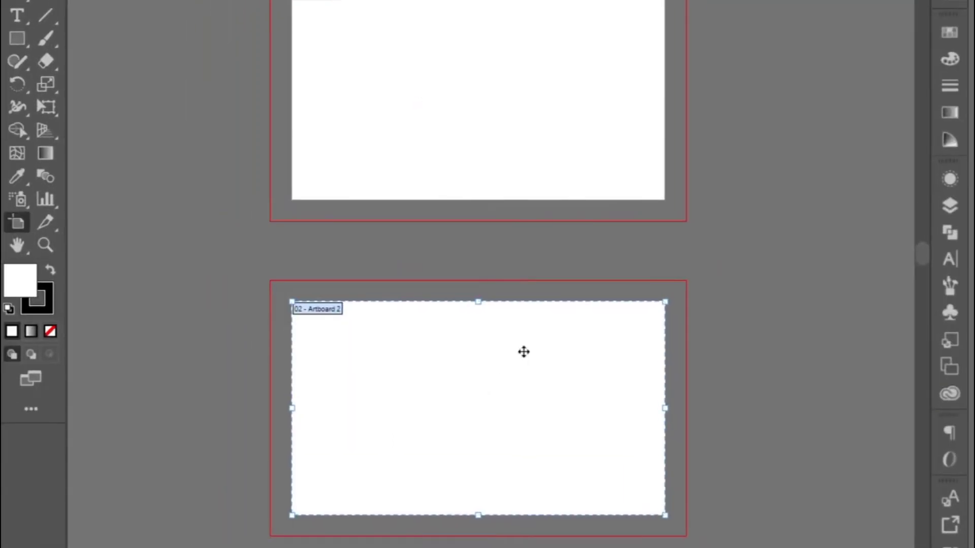
{"action": "left_click", "coordinate": [533, 266]}
{"action": "left_click", "coordinate": [17, 1]}
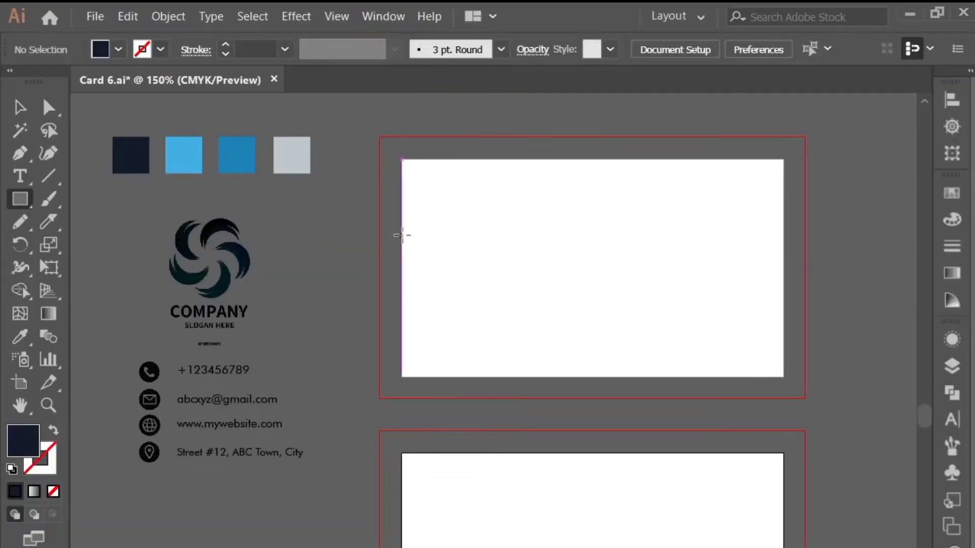
- Draw a dark navy rectangle against the upper artboard's left edge and move its top-right anchor inward to slant that side
{"action": "mouse_move", "coordinate": [401, 236]}
{"action": "left_mouse_down"}
{"action": "mouse_move", "coordinate": [579, 272]}
{"action": "mouse_move", "coordinate": [597, 290]}
{"action": "mouse_move", "coordinate": [600, 351]}
{"action": "left_mouse_up"}
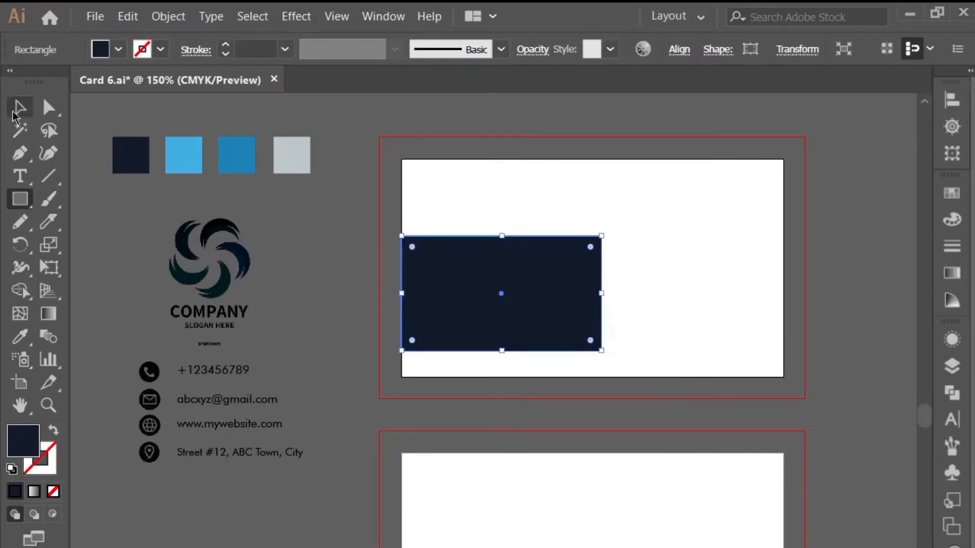
{"action": "left_click", "coordinate": [19, 106]}
{"action": "left_click", "coordinate": [47, 109]}
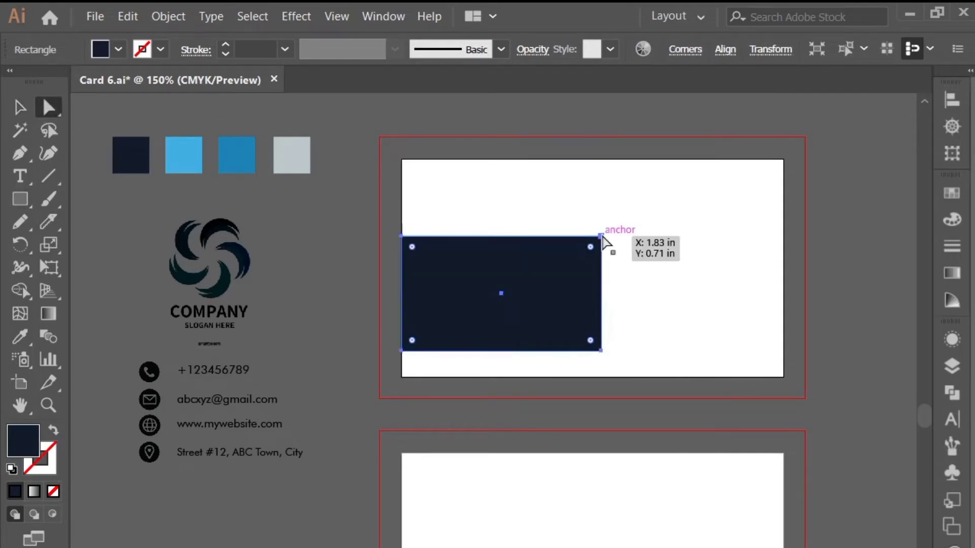
{"action": "left_click_drag", "start_coordinate": [600, 236], "coordinate": [538, 236]}
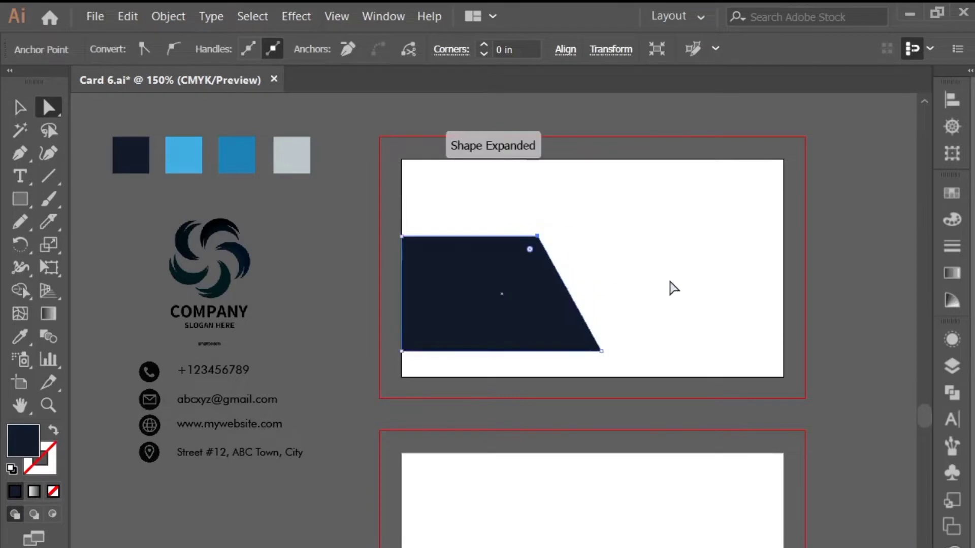
{"action": "left_click_drag", "start_coordinate": [676, 282], "coordinate": [528, 418]}
{"action": "scroll", "coordinate": [486, 398], "scroll_direction": "up", "scroll_amount": 2}
{"action": "scroll", "coordinate": [588, 429], "scroll_direction": "down", "scroll_amount": 1}
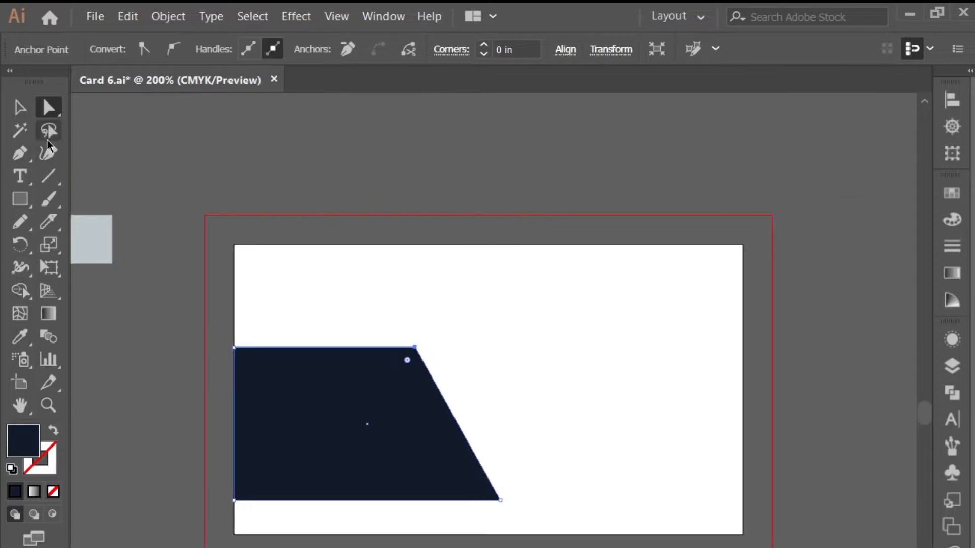
- Draw a narrow navy rectangle from the slanted side of the navy shape to the artboard's right edge
{"action": "left_click", "coordinate": [20, 108]}
{"action": "left_click", "coordinate": [255, 274]}
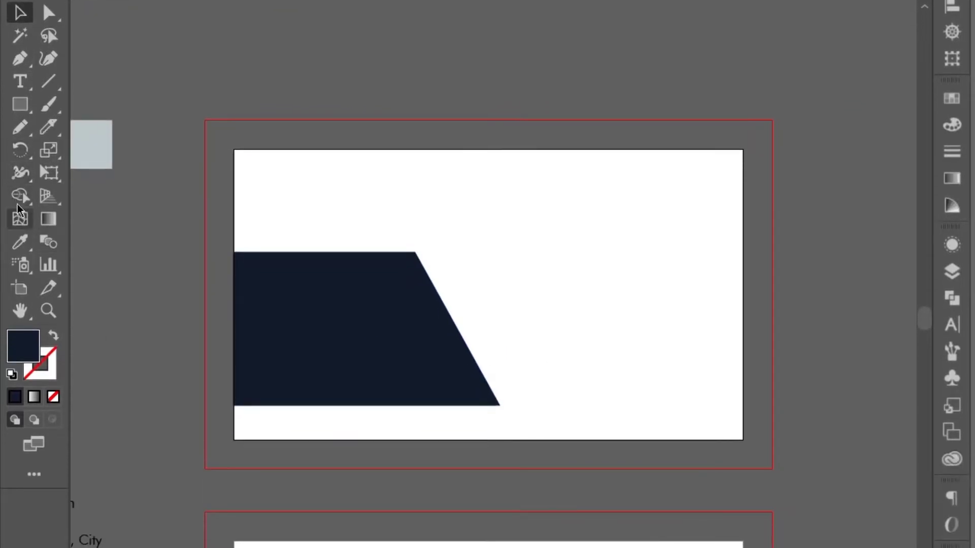
{"action": "left_click", "coordinate": [20, 104]}
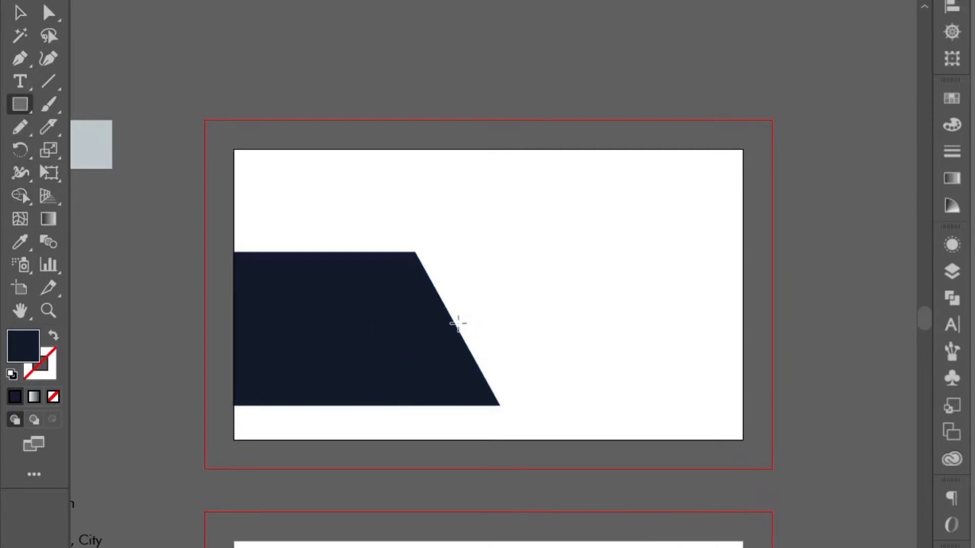
{"action": "left_click_drag", "start_coordinate": [456, 326], "coordinate": [743, 383]}
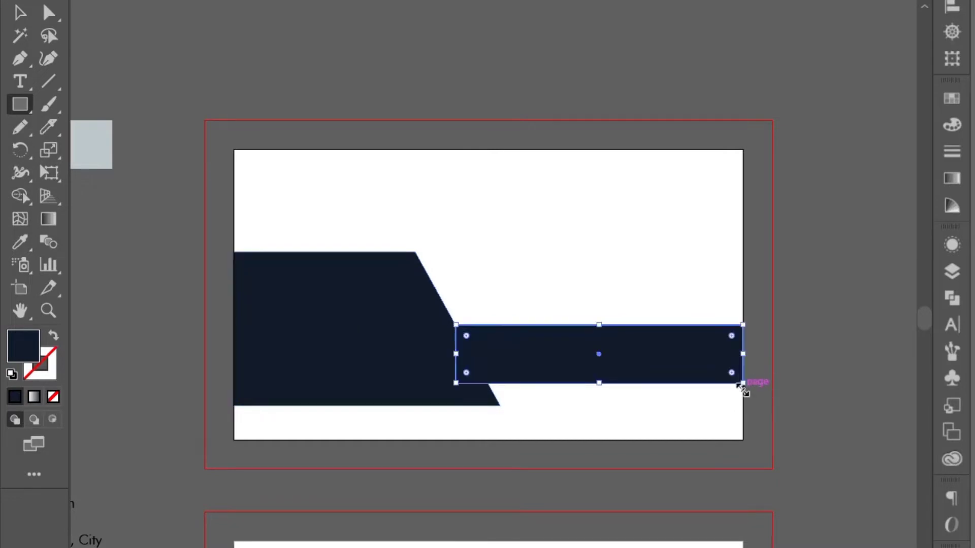
- Select both navy shapes and nudge them down together toward the artboard's lower edge
{"action": "left_click", "coordinate": [28, 13]}
{"action": "left_click_drag", "start_coordinate": [265, 149], "coordinate": [547, 404]}
{"action": "key", "text": "Down"}
{"action": "key", "text": "Down"}
{"action": "key", "text": "Down"}
{"action": "key", "text": "Down"}
{"action": "key", "text": "Down"}
{"action": "key", "text": "Down"}
{"action": "key", "text": "Down"}
{"action": "key", "text": "Down"}
{"action": "key", "text": "Down"}
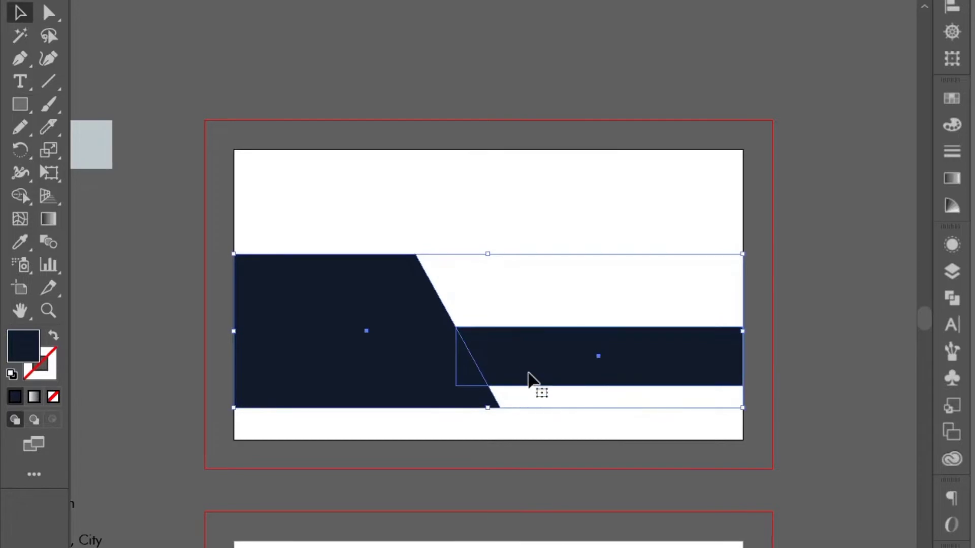
{"action": "key", "text": "Down"}
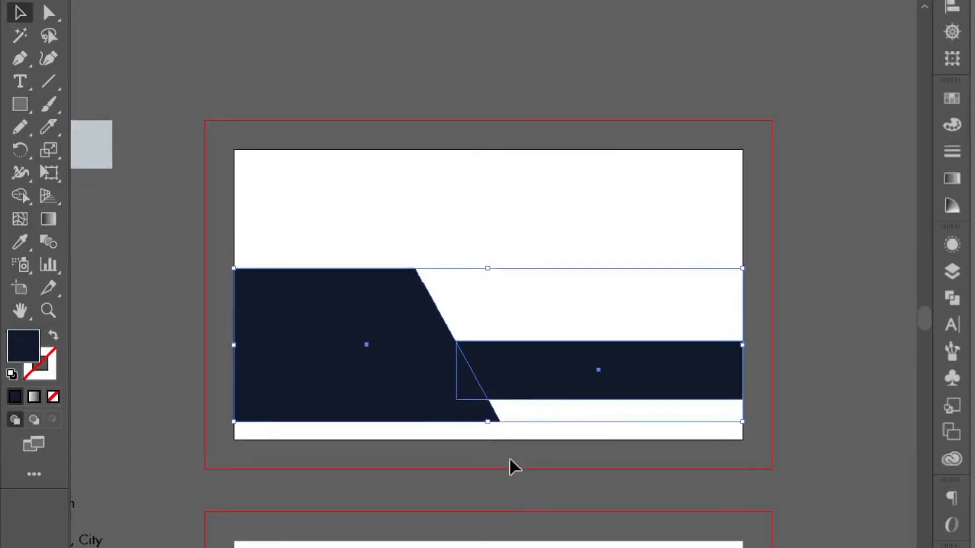
{"action": "left_click", "coordinate": [511, 464]}
- Stretch the slanted navy shape upward from its top edge to make it slightly taller
{"action": "left_click", "coordinate": [349, 307]}
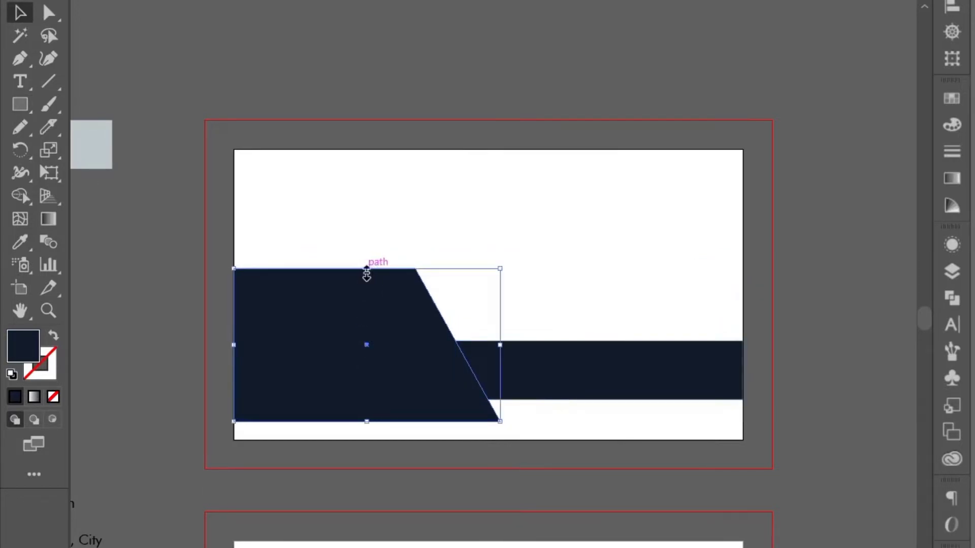
{"action": "left_click_drag", "start_coordinate": [366, 274], "coordinate": [372, 248]}
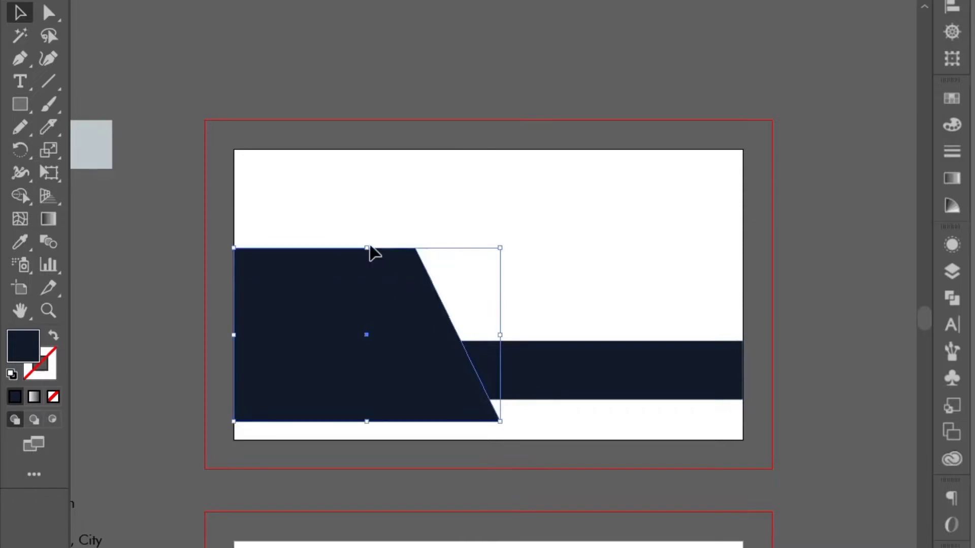
{"action": "left_click", "coordinate": [545, 483]}
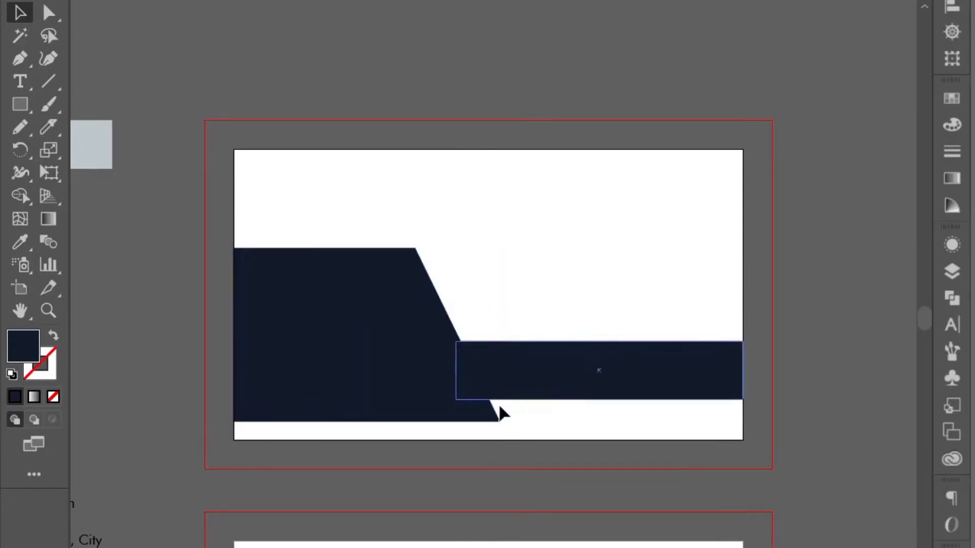
- Recolor the narrow rectangle on the right with the light blue of the second palette swatch
{"action": "left_click", "coordinate": [22, 58]}
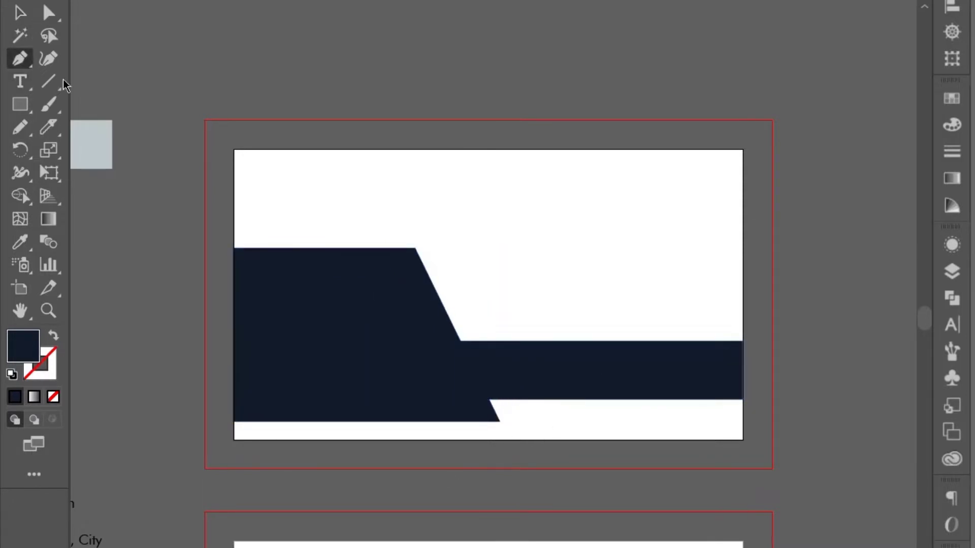
{"action": "left_click", "coordinate": [20, 13]}
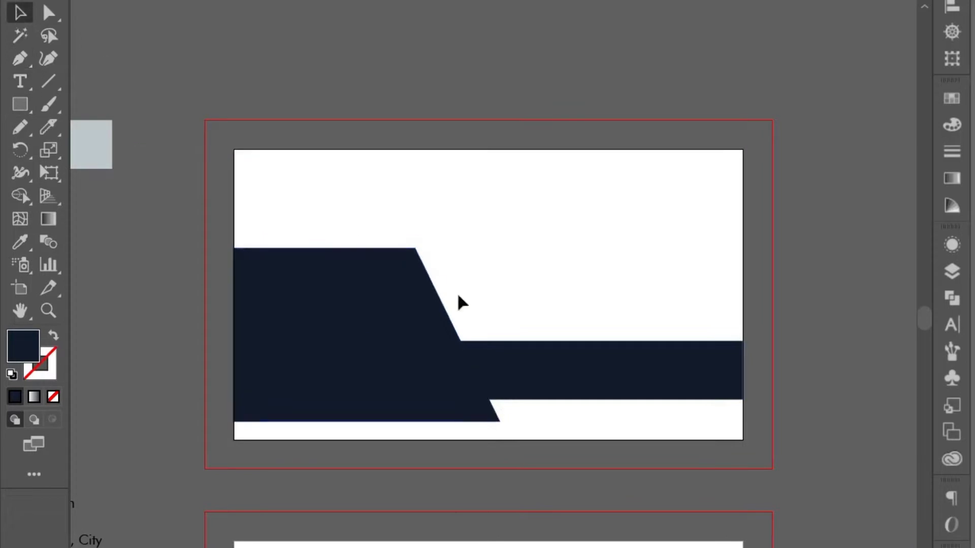
{"action": "left_click", "coordinate": [528, 383]}
{"action": "left_click_drag", "start_coordinate": [264, 321], "coordinate": [583, 330]}
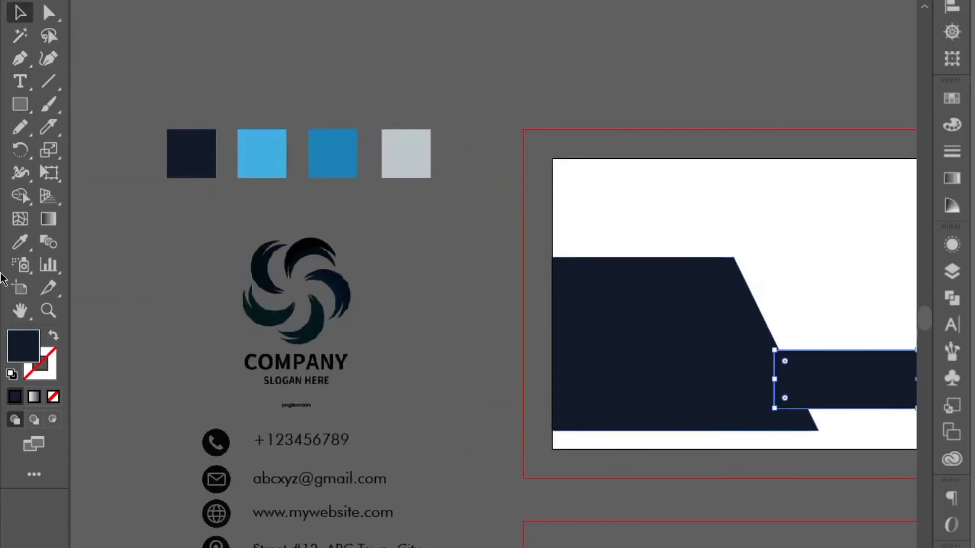
{"action": "left_click", "coordinate": [20, 243]}
{"action": "left_click", "coordinate": [258, 169]}
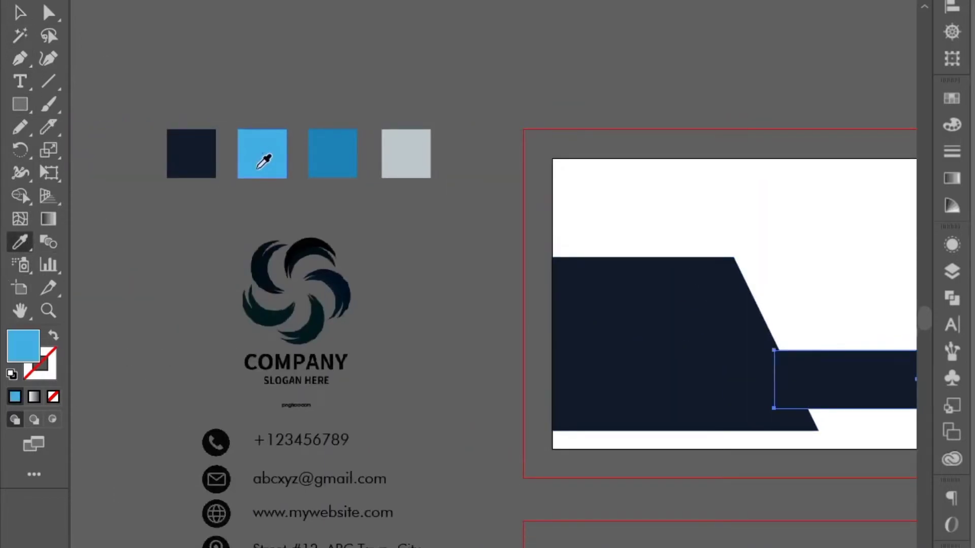
{"action": "left_click", "coordinate": [20, 14]}
- Send the light blue bar backward so that it sits behind the slanted navy shape
{"action": "left_click_drag", "start_coordinate": [539, 327], "coordinate": [156, 284]}
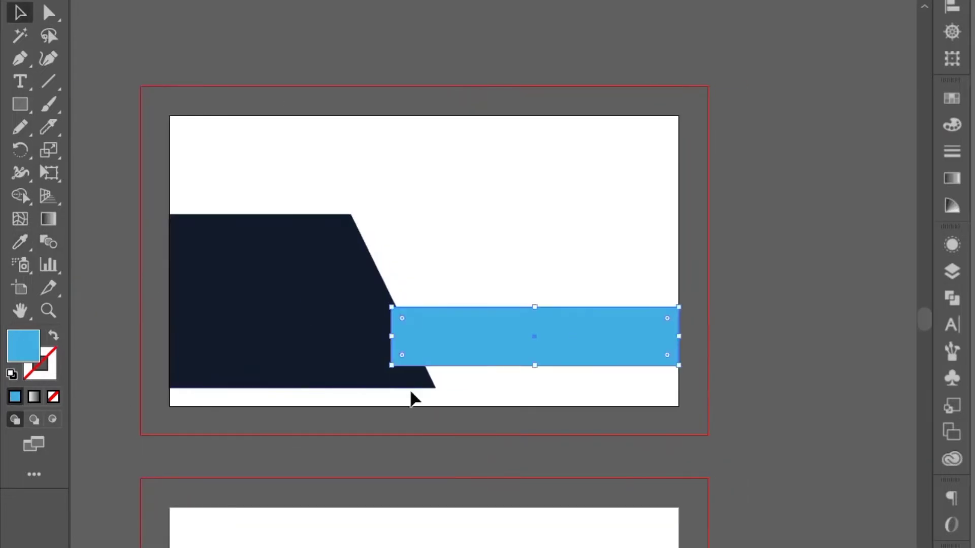
{"action": "right_click", "coordinate": [453, 350]}
{"action": "mouse_move", "coordinate": [495, 259]}
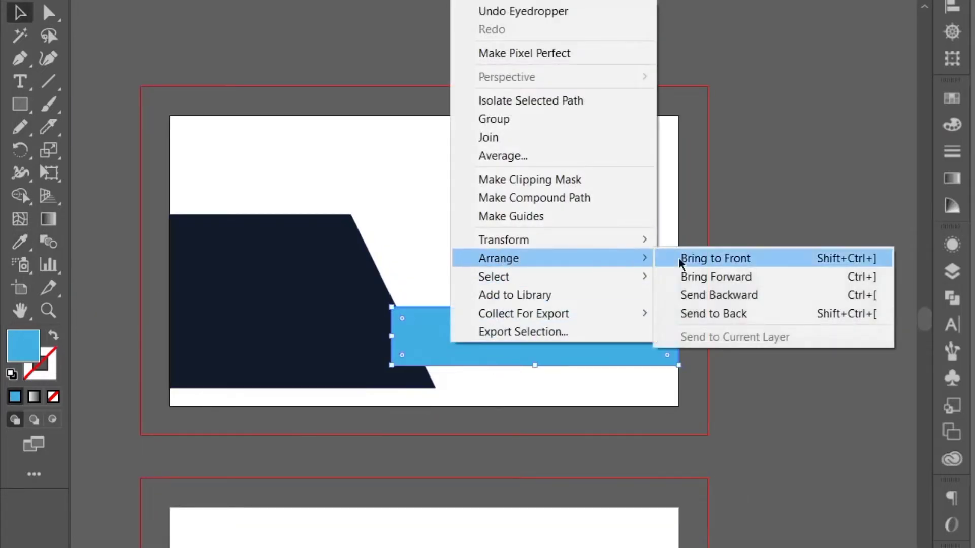
{"action": "left_click", "coordinate": [711, 295]}
{"action": "left_click", "coordinate": [553, 476]}
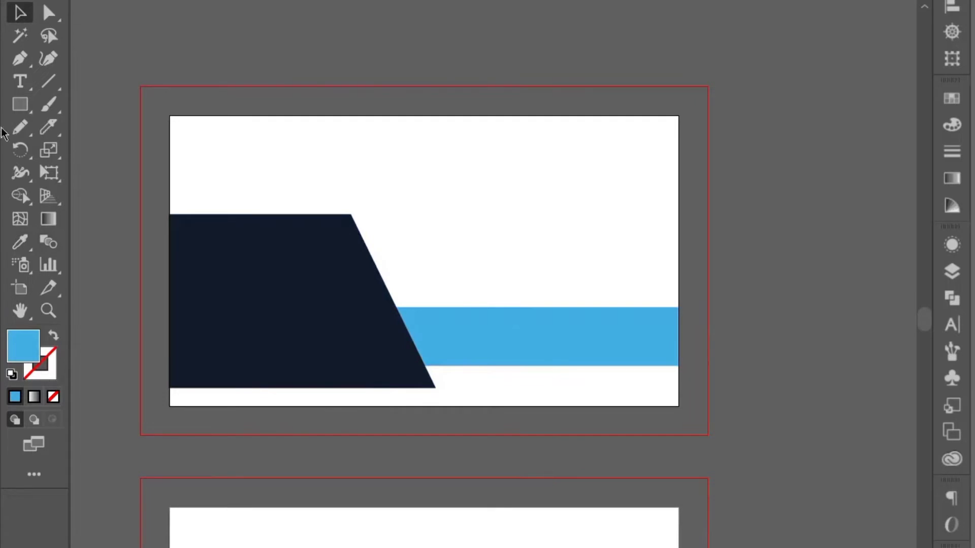
- Draw a small fold triangle with the Pen tool between the navy shape's lower right corner and the blue bar's lower edge
{"action": "left_click", "coordinate": [20, 58]}
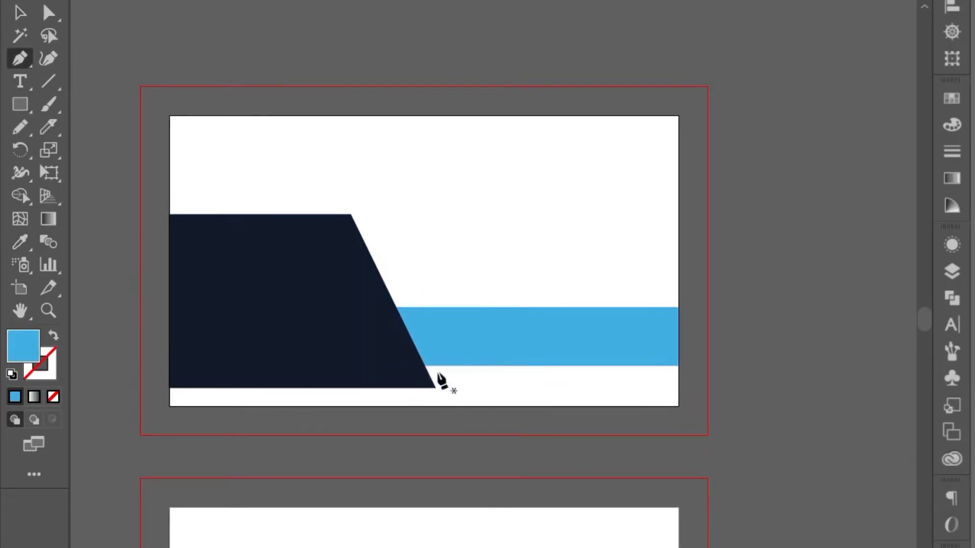
{"action": "left_click_drag", "start_coordinate": [434, 387], "coordinate": [425, 369]}
{"action": "key", "text": "ctrl+z"}
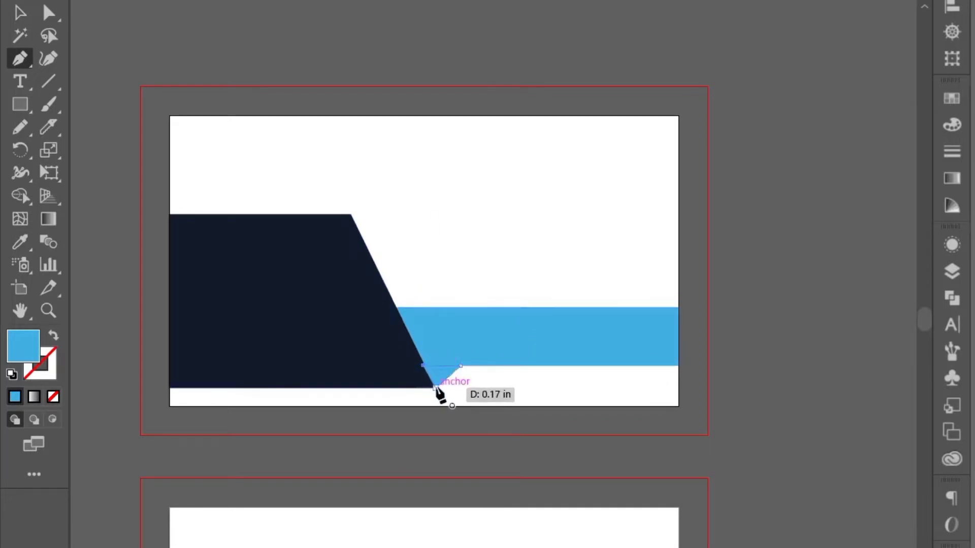
{"action": "left_click", "coordinate": [436, 387]}
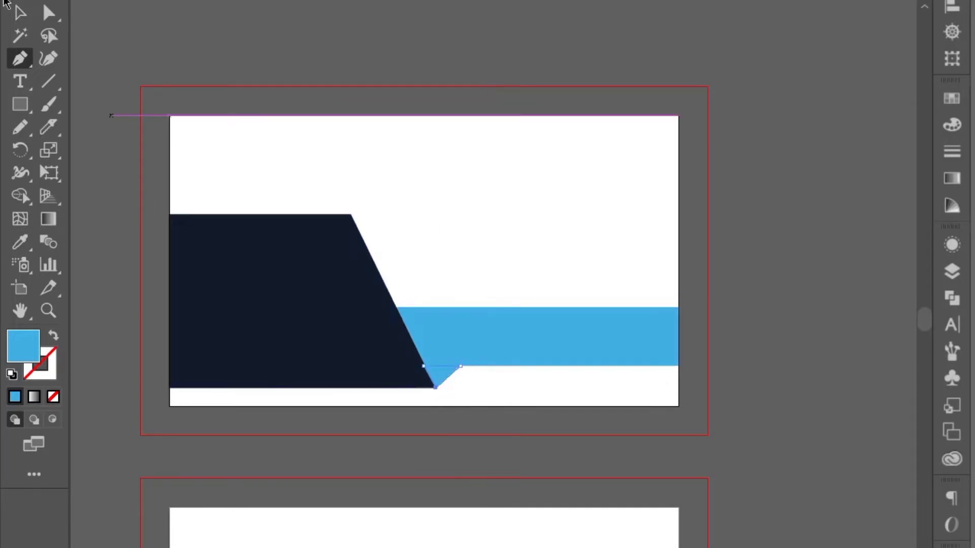
{"action": "key", "text": "v"}
{"action": "left_click_drag", "start_coordinate": [265, 307], "coordinate": [629, 342]}
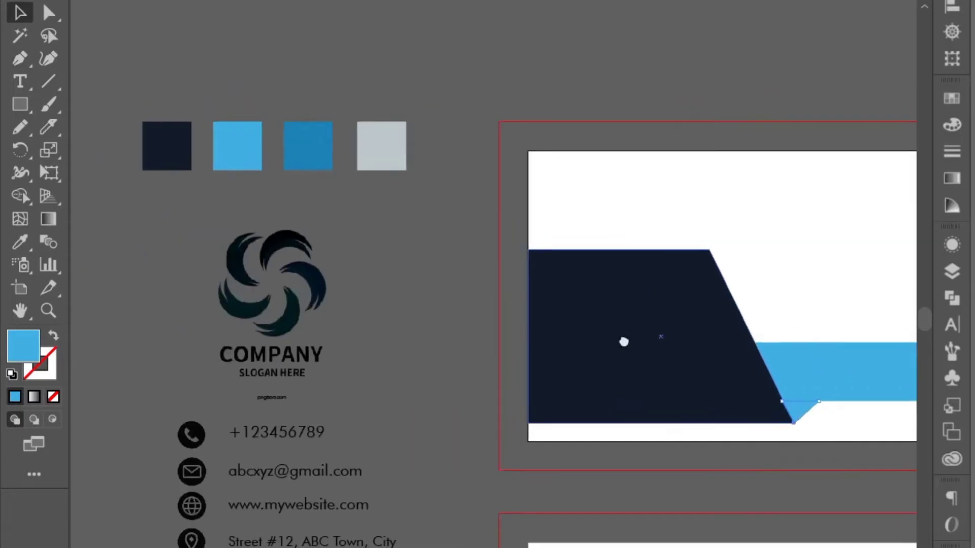
- Recolor the small fold triangle with the darker blue of the third palette swatch
{"action": "left_click", "coordinate": [20, 242]}
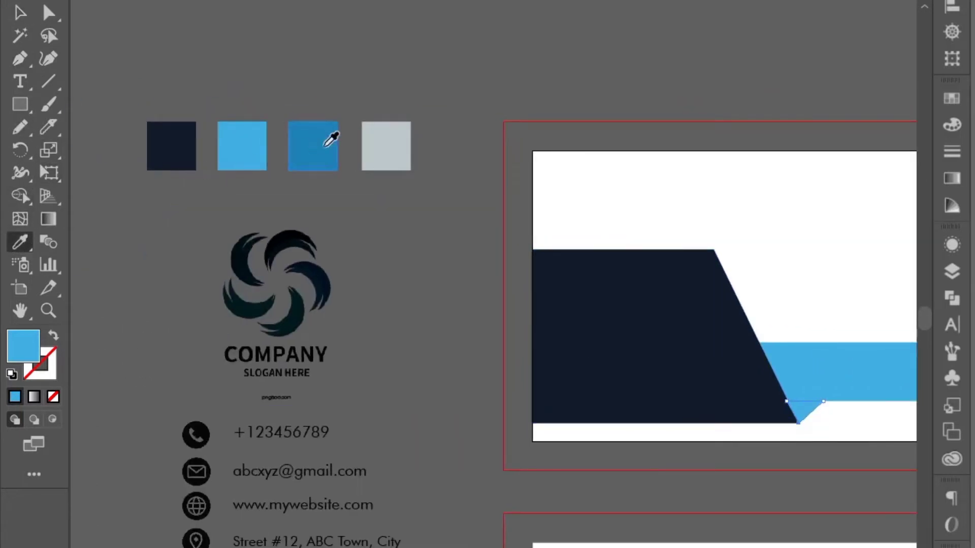
{"action": "left_click", "coordinate": [326, 146]}
{"action": "left_click", "coordinate": [20, 13]}
{"action": "left_click_drag", "start_coordinate": [470, 340], "coordinate": [138, 285]}
{"action": "left_click_drag", "start_coordinate": [448, 225], "coordinate": [431, 274]}
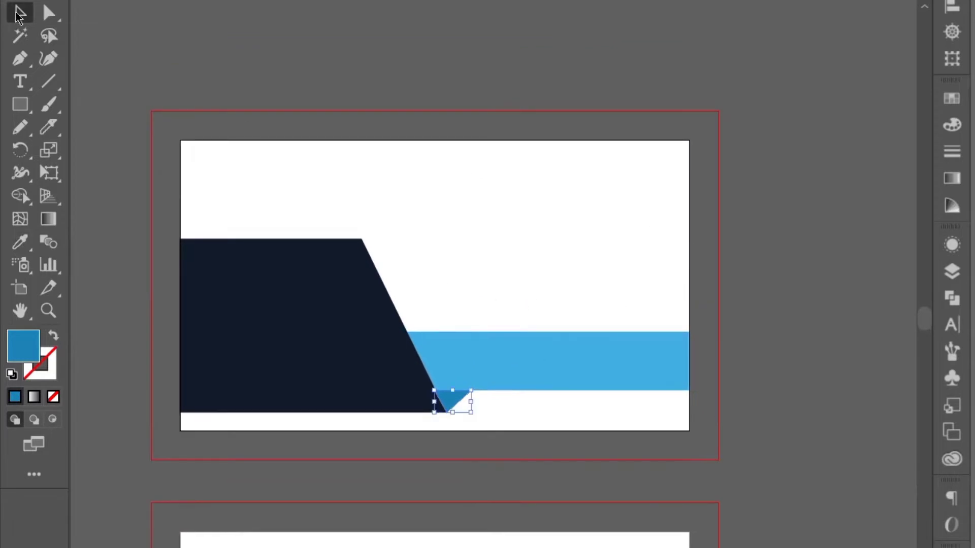
{"action": "left_click", "coordinate": [86, 37]}
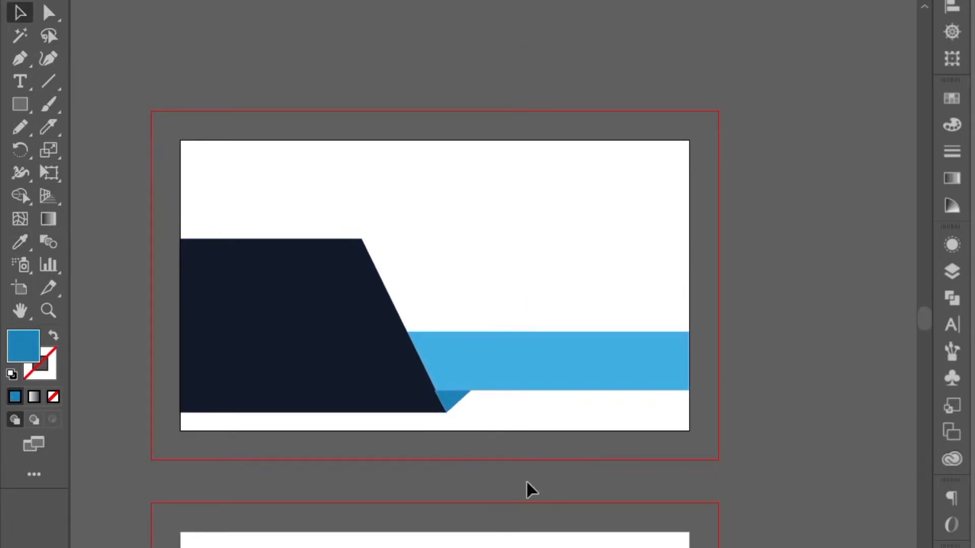
- Adjust the fold triangle's upper left anchor so that it tucks under the navy shape's slanted edge at the blue bar's lower edge
{"action": "scroll", "coordinate": [429, 429], "scroll_direction": "up", "scroll_amount": 5}
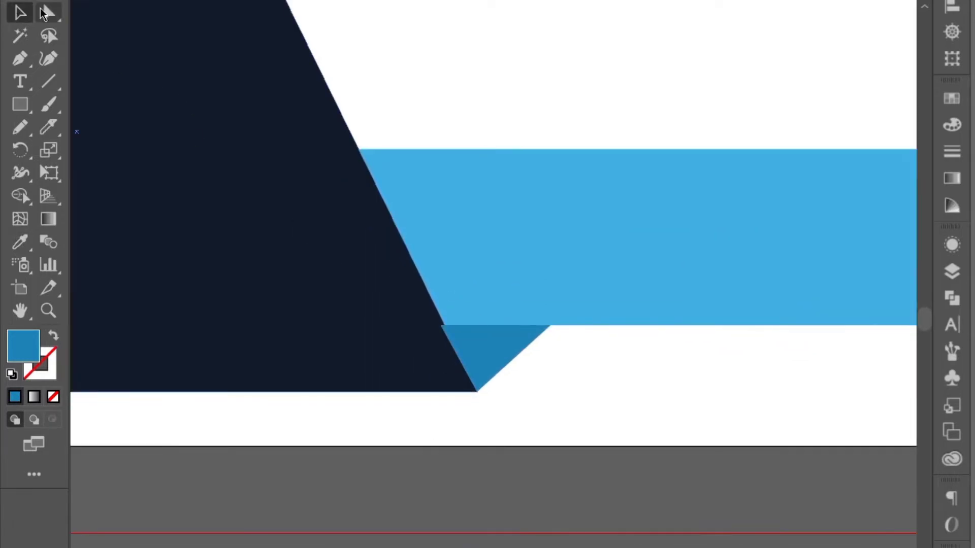
{"action": "left_click", "coordinate": [45, 13]}
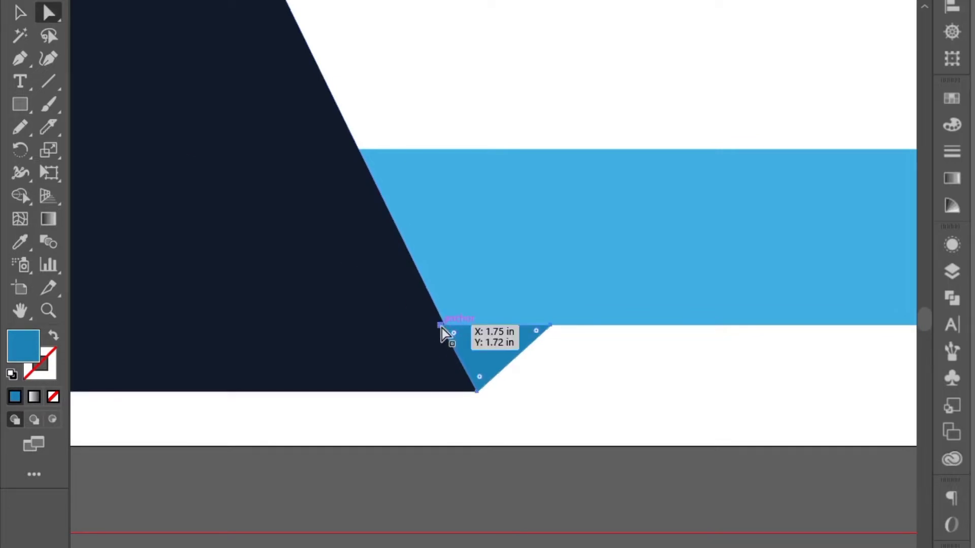
{"action": "left_click_drag", "start_coordinate": [446, 331], "coordinate": [492, 326]}
{"action": "key", "text": "ctrl+z"}
{"action": "scroll", "coordinate": [468, 365], "scroll_direction": "up", "scroll_amount": 2}
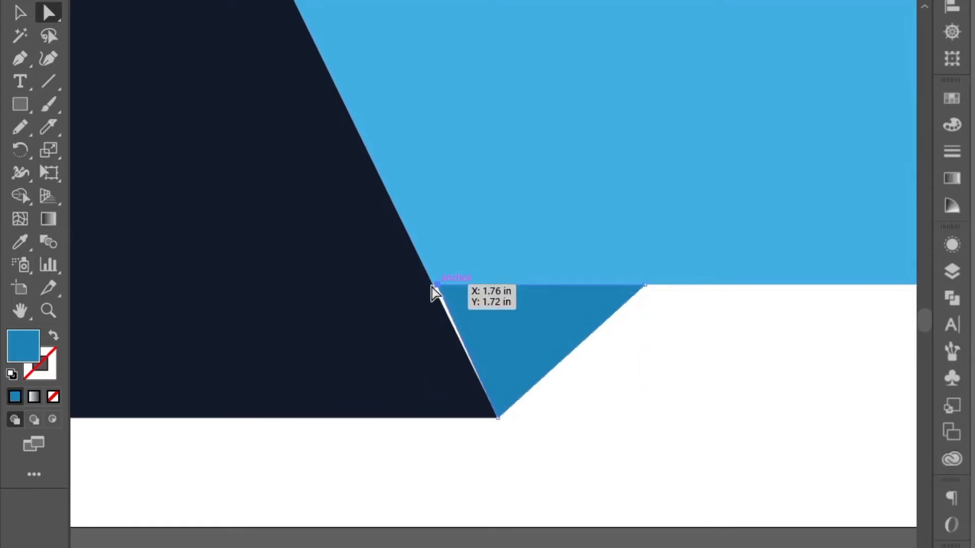
{"action": "left_click_drag", "start_coordinate": [431, 287], "coordinate": [433, 280]}
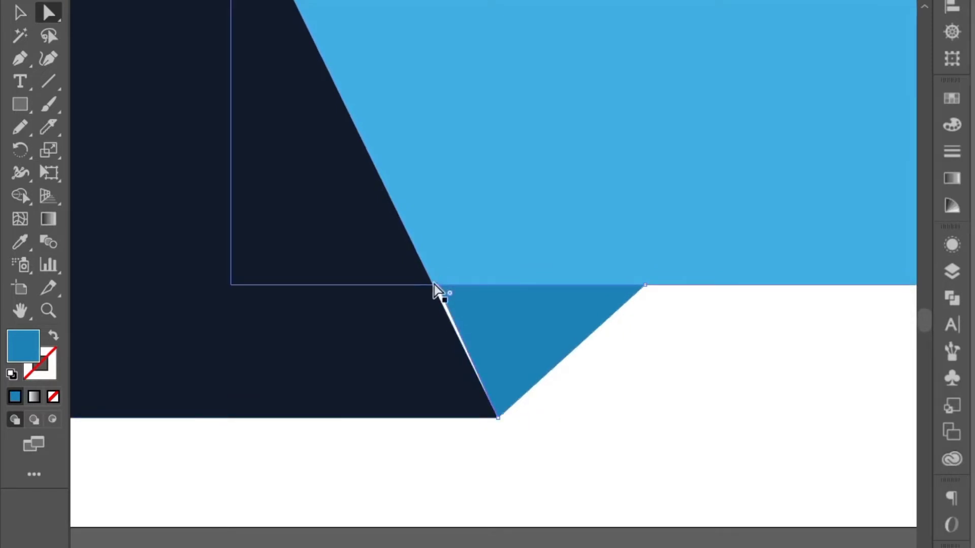
{"action": "left_click_drag", "start_coordinate": [433, 292], "coordinate": [426, 291]}
- Send the fold triangle to the back, behind the navy shape and the light blue bar
{"action": "scroll", "coordinate": [502, 369], "scroll_direction": "down", "scroll_amount": 2}
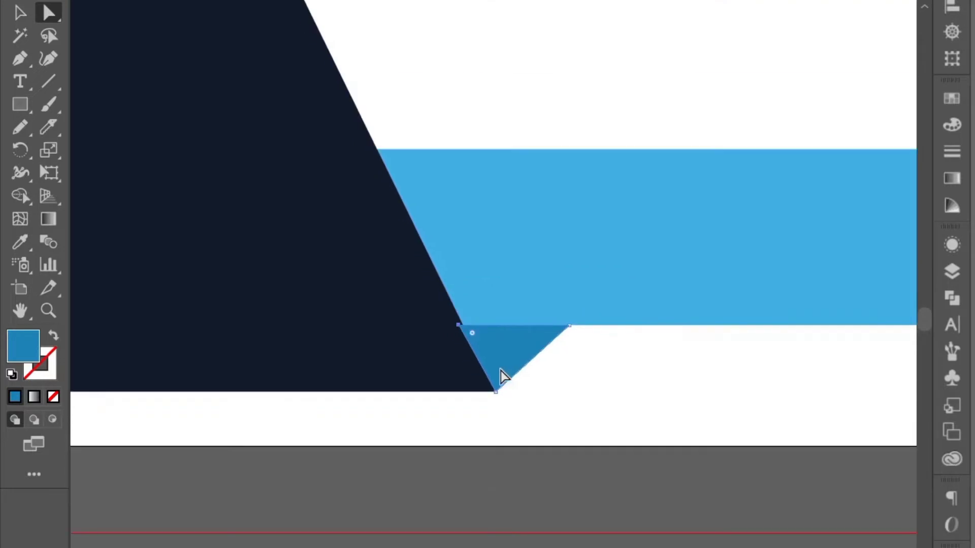
{"action": "right_click", "coordinate": [503, 370]}
{"action": "mouse_move", "coordinate": [570, 274]}
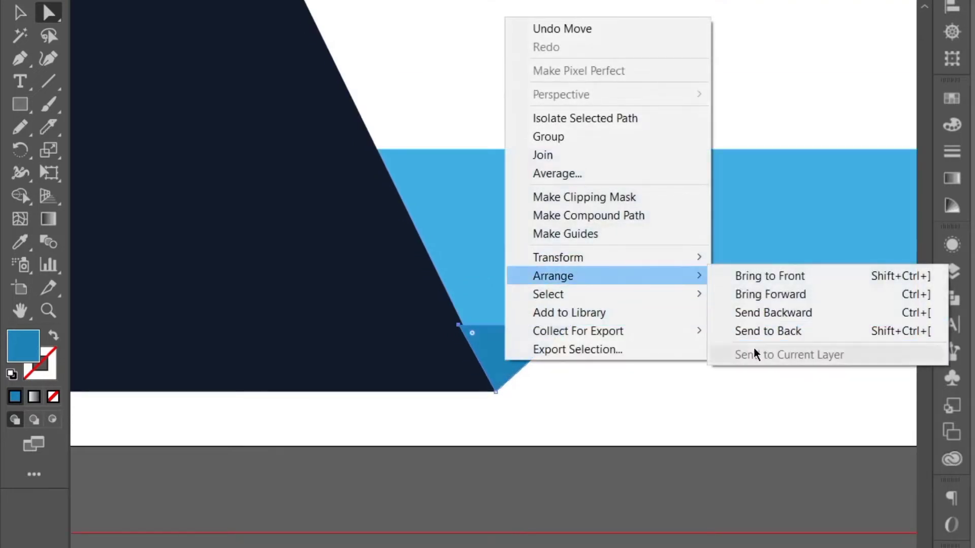
{"action": "left_click", "coordinate": [753, 331]}
{"action": "scroll", "coordinate": [540, 487], "scroll_direction": "down", "scroll_amount": 3}
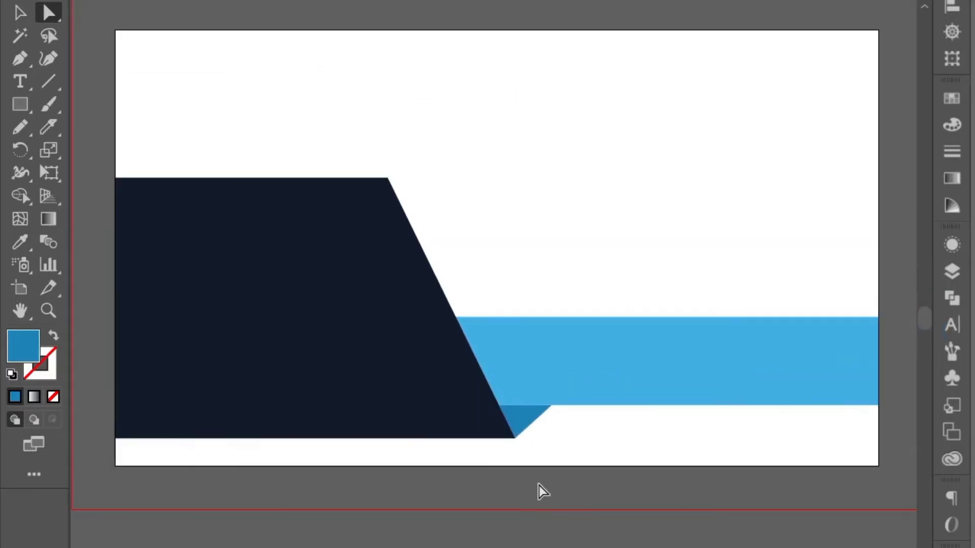
- Move the company logo from beside the artboards onto the white upper area of the first card
{"action": "scroll", "coordinate": [496, 525], "scroll_direction": "down", "scroll_amount": 2}
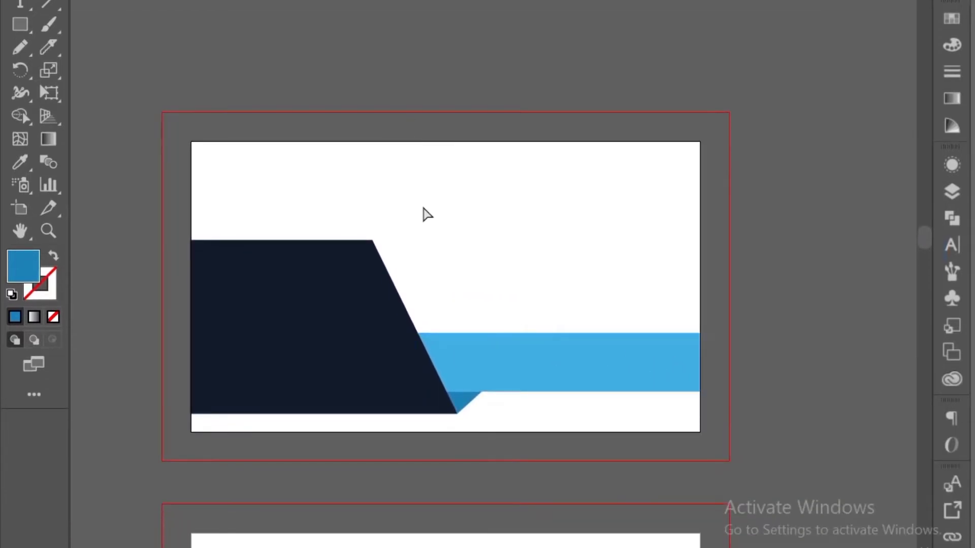
{"action": "left_click", "coordinate": [363, 262]}
{"action": "left_click_drag", "start_coordinate": [271, 470], "coordinate": [496, 379]}
{"action": "left_click_drag", "start_coordinate": [305, 234], "coordinate": [892, 147]}
{"action": "left_click_drag", "start_coordinate": [697, 403], "coordinate": [406, 460]}
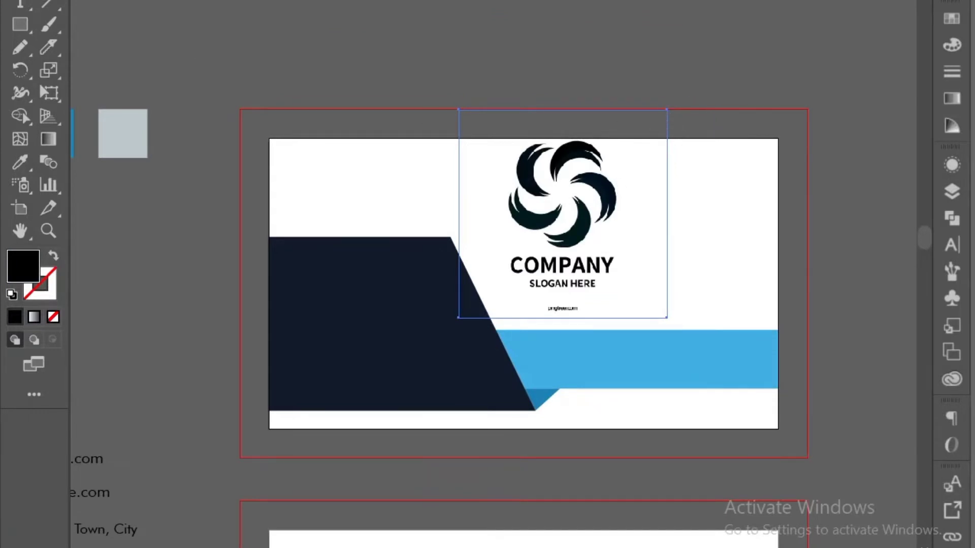
- Scale the company logo down proportionally and place it in the card's upper right area above the light blue bar
{"action": "left_click_drag", "start_coordinate": [666, 109], "coordinate": [712, 210]}
{"action": "left_click_drag", "start_coordinate": [643, 270], "coordinate": [622, 290]}
{"action": "left_click_drag", "start_coordinate": [699, 243], "coordinate": [718, 213]}
{"action": "left_click_drag", "start_coordinate": [621, 152], "coordinate": [610, 140]}
{"action": "left_click_drag", "start_coordinate": [696, 208], "coordinate": [737, 198]}
{"action": "left_click", "coordinate": [838, 216]}
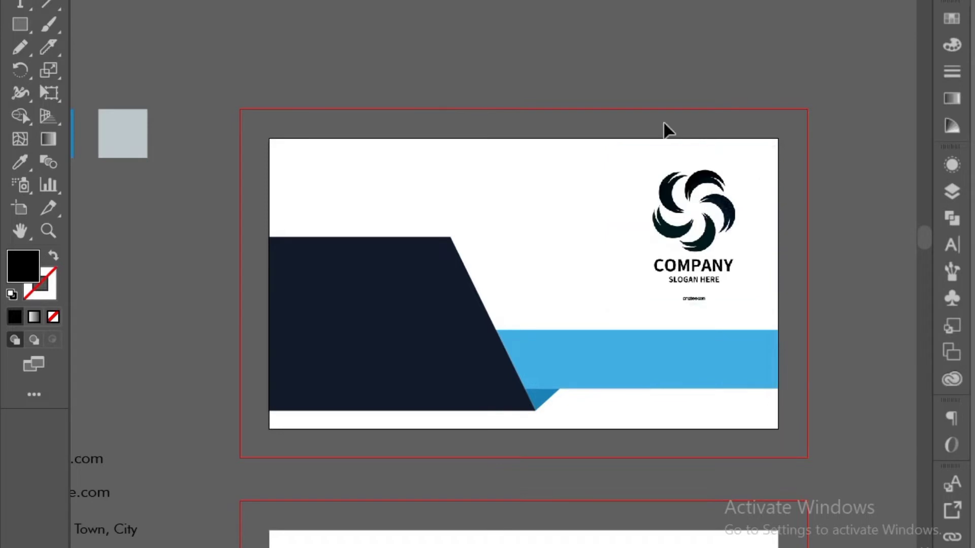
- Add a text line with the cardholder's full name in the white area above the navy shape
{"action": "left_click_drag", "start_coordinate": [518, 145], "coordinate": [483, 104]}
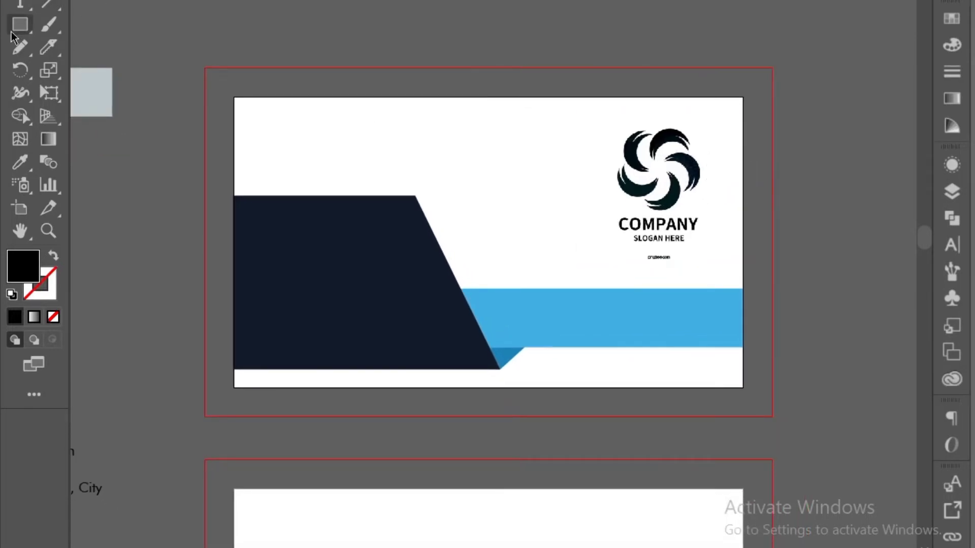
{"action": "left_click", "coordinate": [21, 7]}
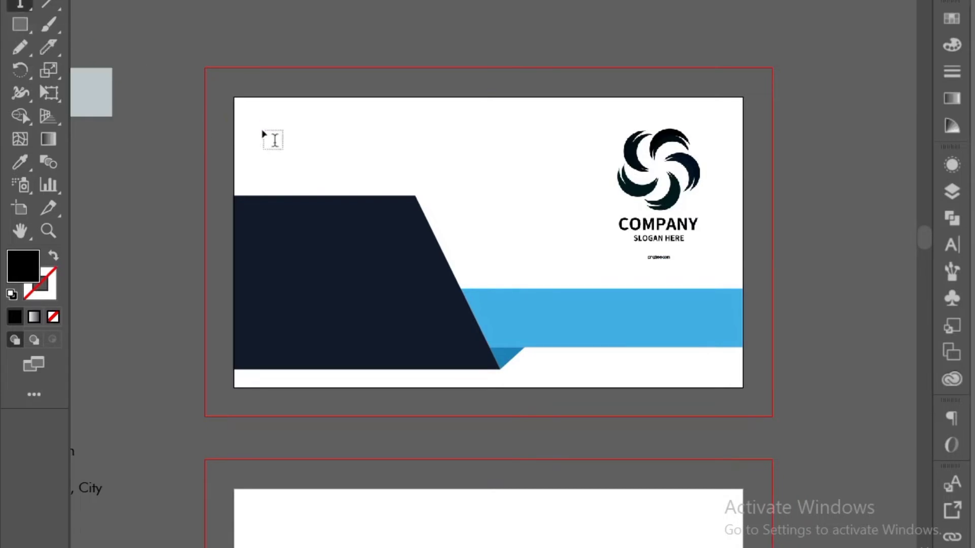
{"action": "left_click", "coordinate": [279, 131]}
{"action": "type", "text": "Alexander John"}
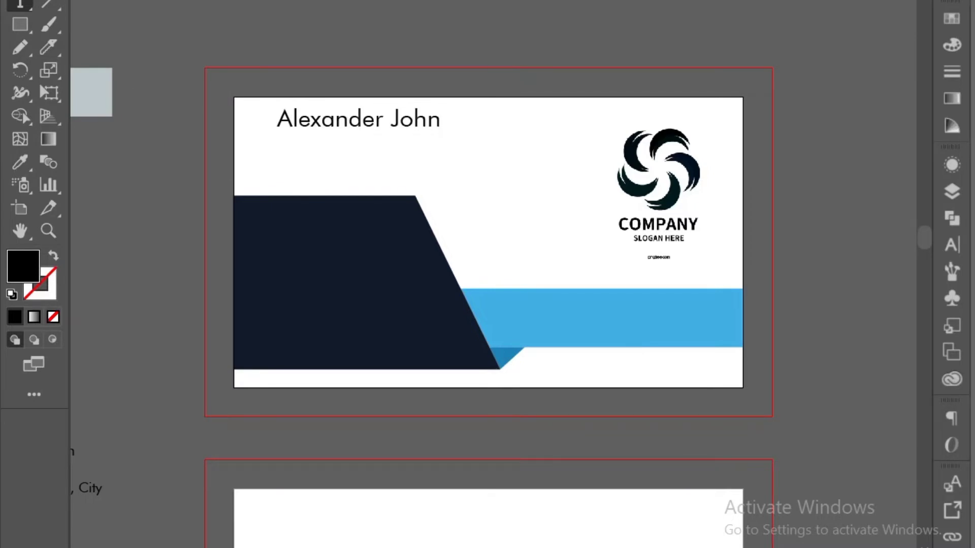
{"action": "key", "text": "Escape"}
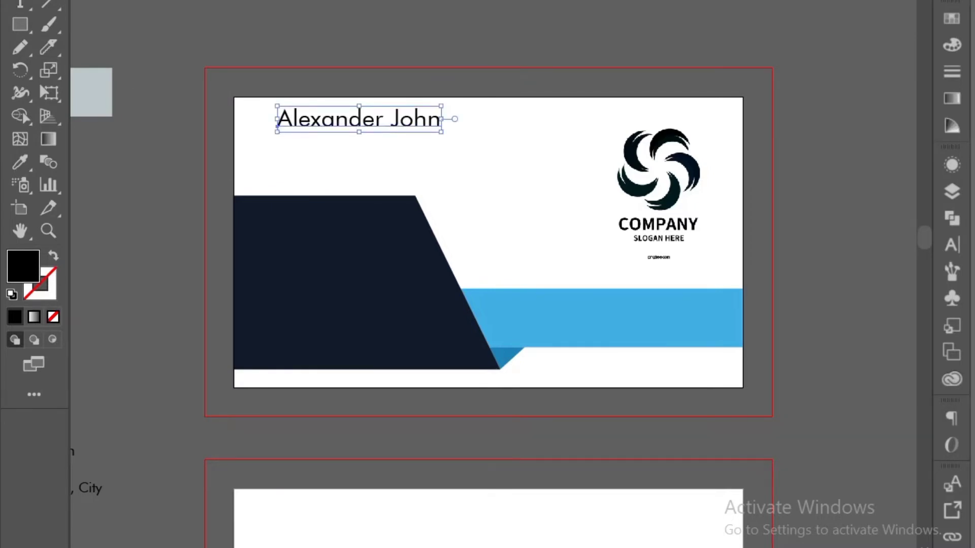
- Set the cardholder name's font to Century Gothic Bold
{"action": "key", "text": "ctrl+t"}
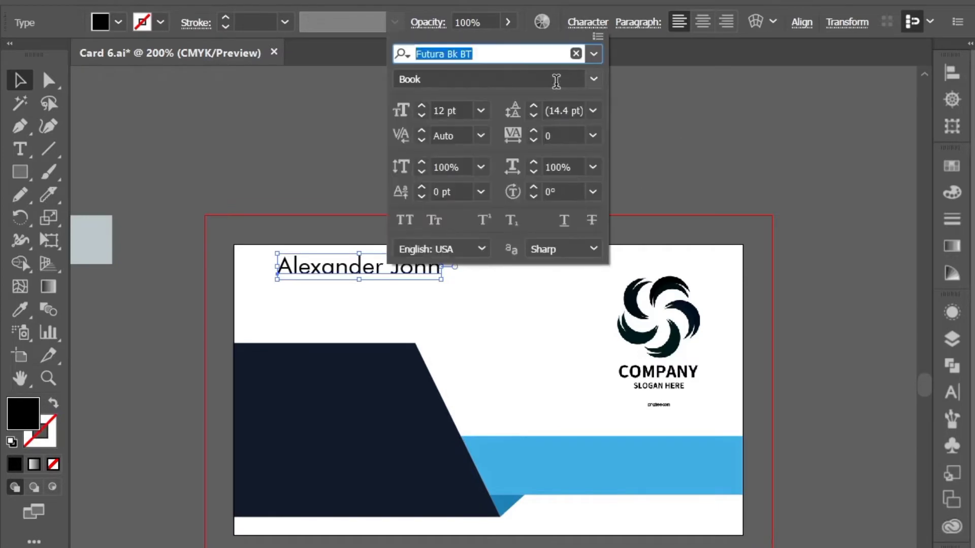
{"action": "left_click", "coordinate": [593, 53]}
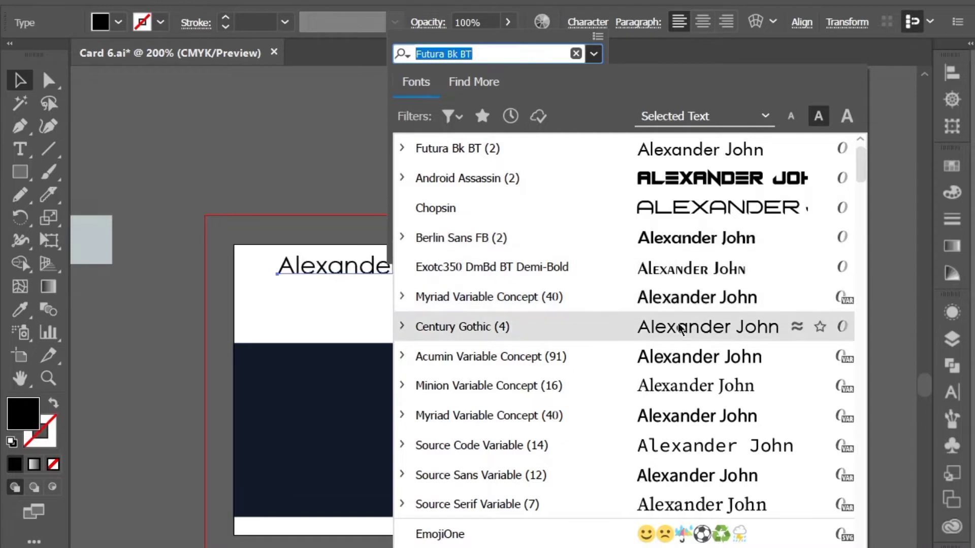
{"action": "left_click", "coordinate": [680, 336]}
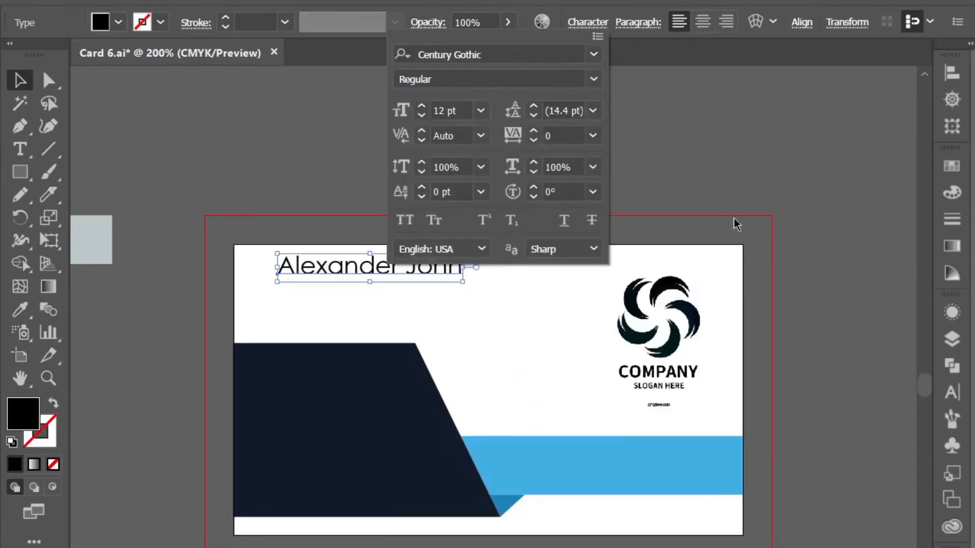
{"action": "left_click", "coordinate": [593, 79]}
{"action": "left_click", "coordinate": [522, 147]}
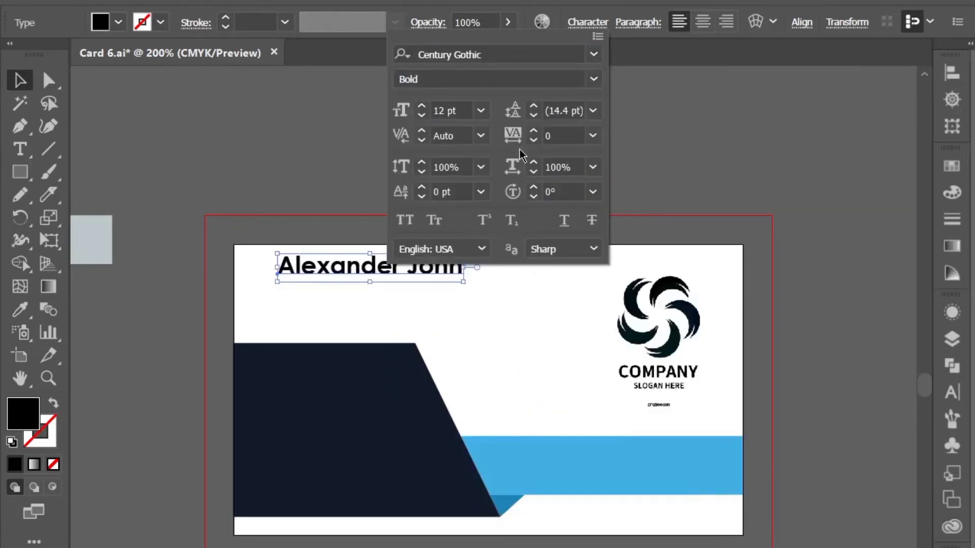
{"action": "left_click", "coordinate": [686, 190]}
- Enlarge the cardholder name and position it in the card's upper left corner with a small margin
{"action": "left_click_drag", "start_coordinate": [437, 269], "coordinate": [425, 286]}
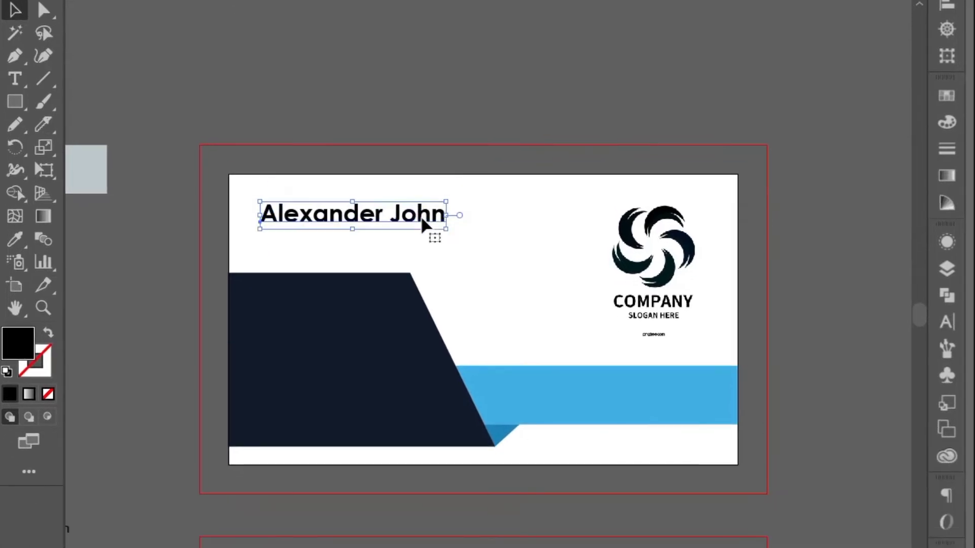
{"action": "left_click_drag", "start_coordinate": [446, 231], "coordinate": [513, 240]}
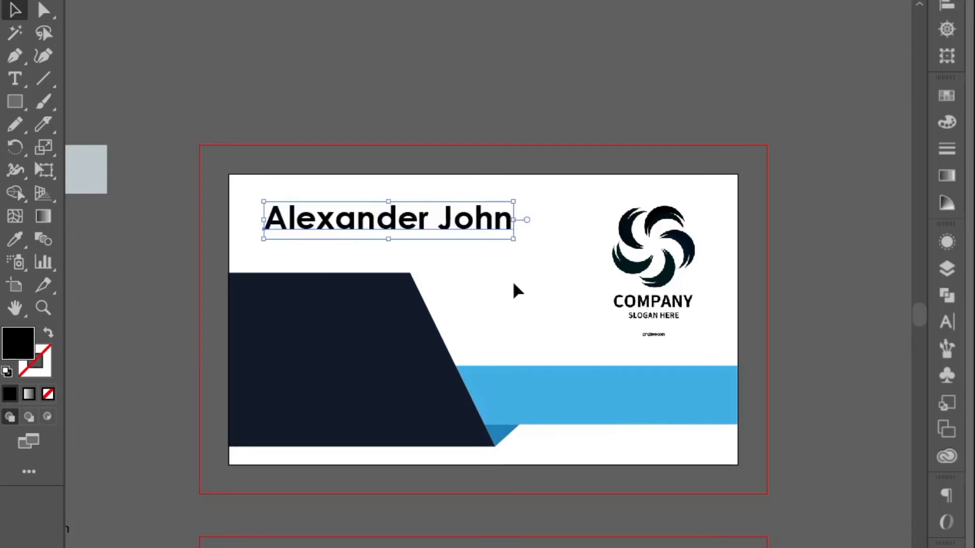
{"action": "left_click_drag", "start_coordinate": [457, 226], "coordinate": [453, 227]}
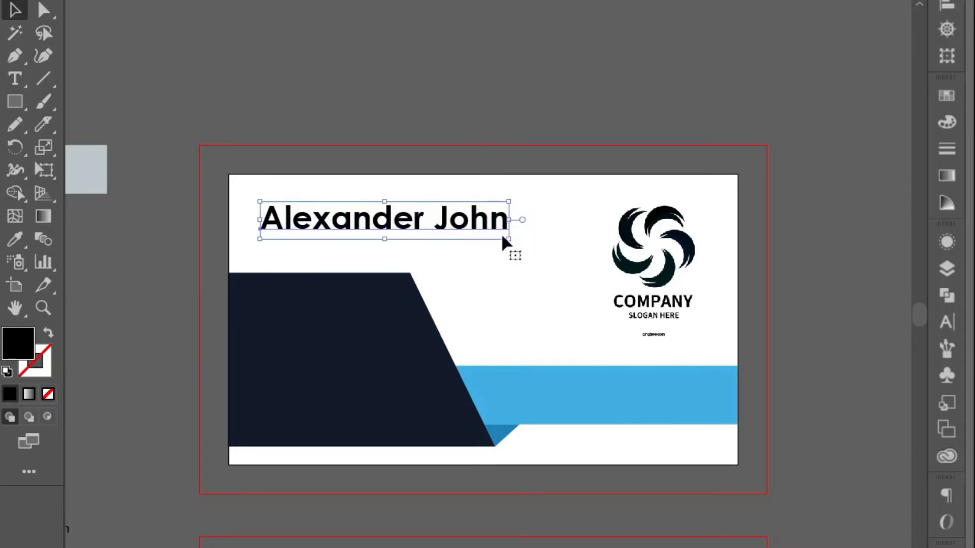
{"action": "left_click_drag", "start_coordinate": [507, 243], "coordinate": [495, 238]}
{"action": "left_click", "coordinate": [516, 276]}
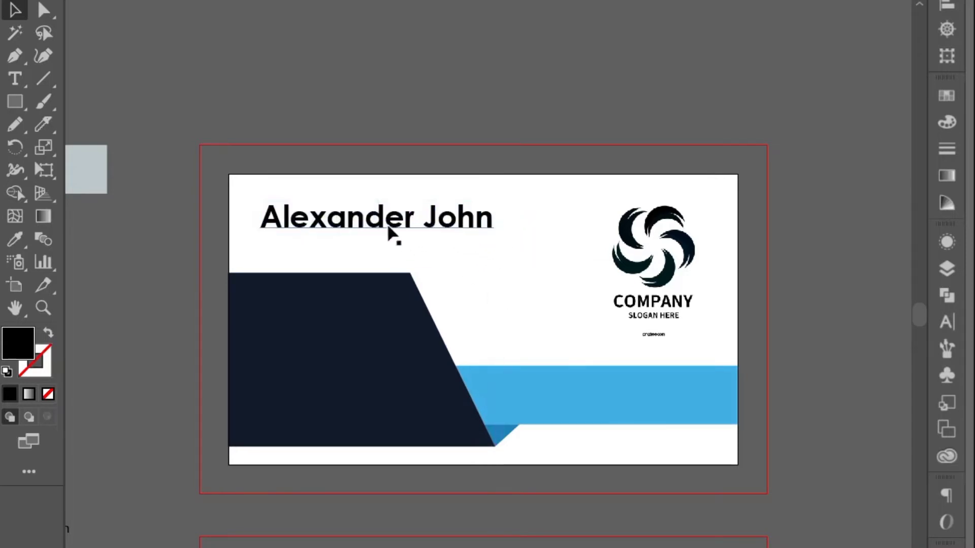
{"action": "mouse_move", "coordinate": [381, 231]}
{"action": "left_mouse_down"}
{"action": "mouse_move", "coordinate": [370, 224]}
{"action": "mouse_move", "coordinate": [376, 230]}
{"action": "left_mouse_up"}
{"action": "left_click", "coordinate": [468, 278]}
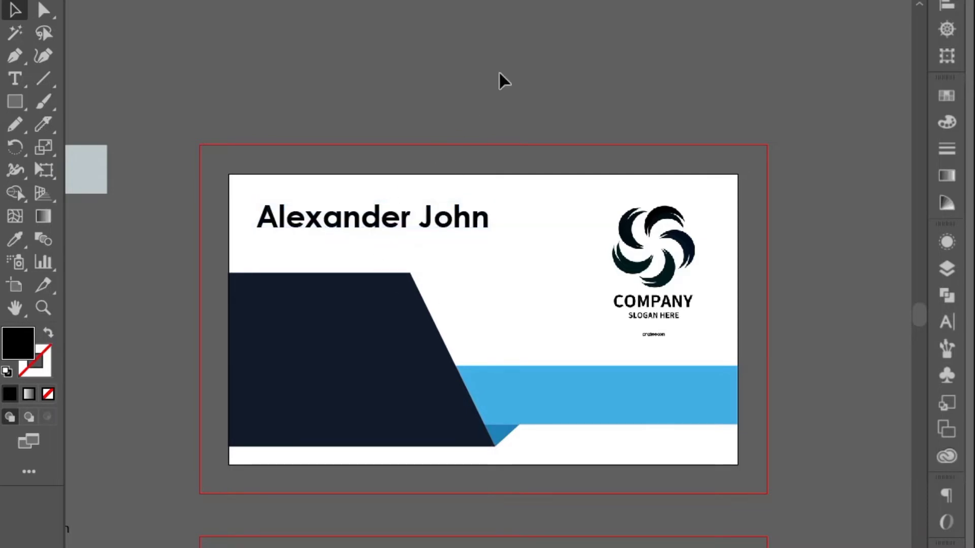
- Recolor the cardholder name with the navy of the slanted shape
{"action": "left_click_drag", "start_coordinate": [102, 144], "coordinate": [163, 153]}
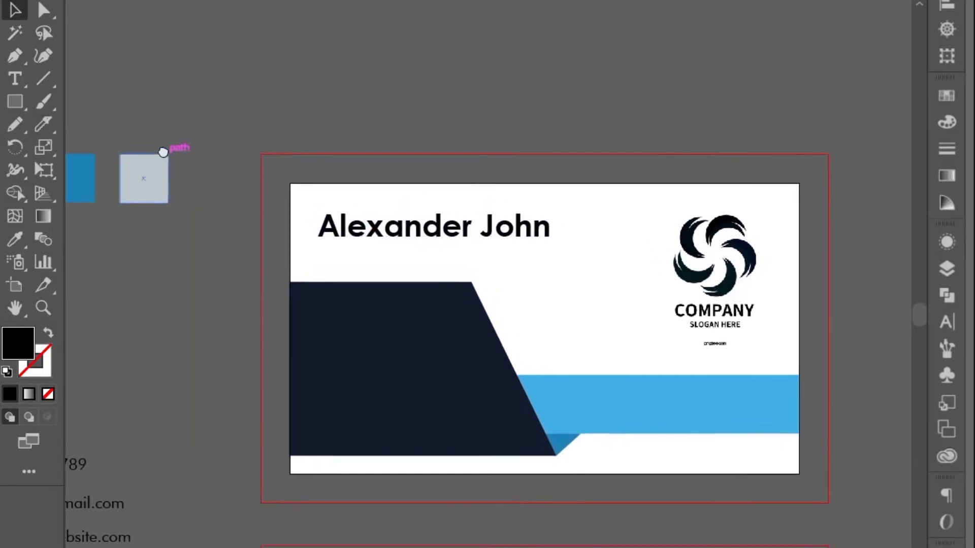
{"action": "left_click", "coordinate": [322, 230]}
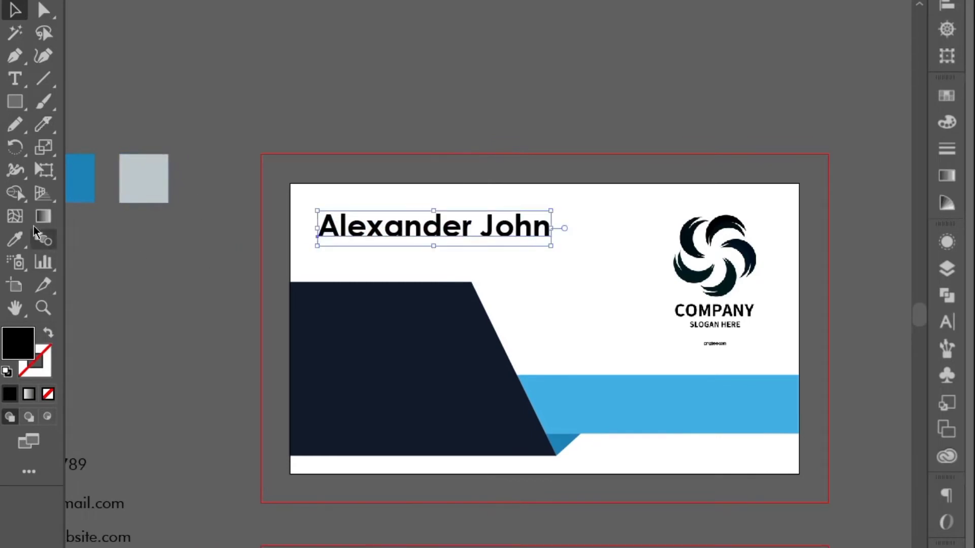
{"action": "left_click", "coordinate": [15, 239]}
{"action": "left_click", "coordinate": [355, 317]}
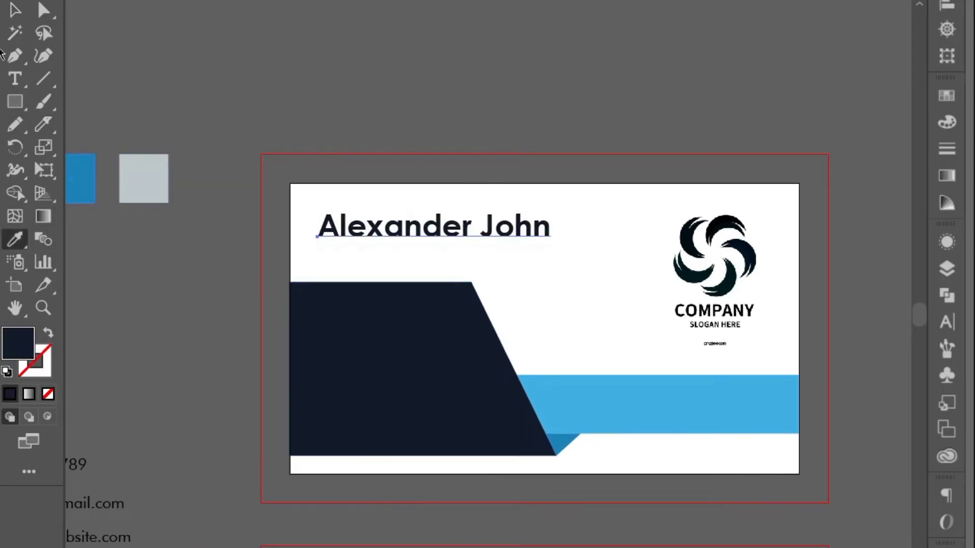
{"action": "left_click", "coordinate": [14, 10]}
{"action": "left_click", "coordinate": [168, 133]}
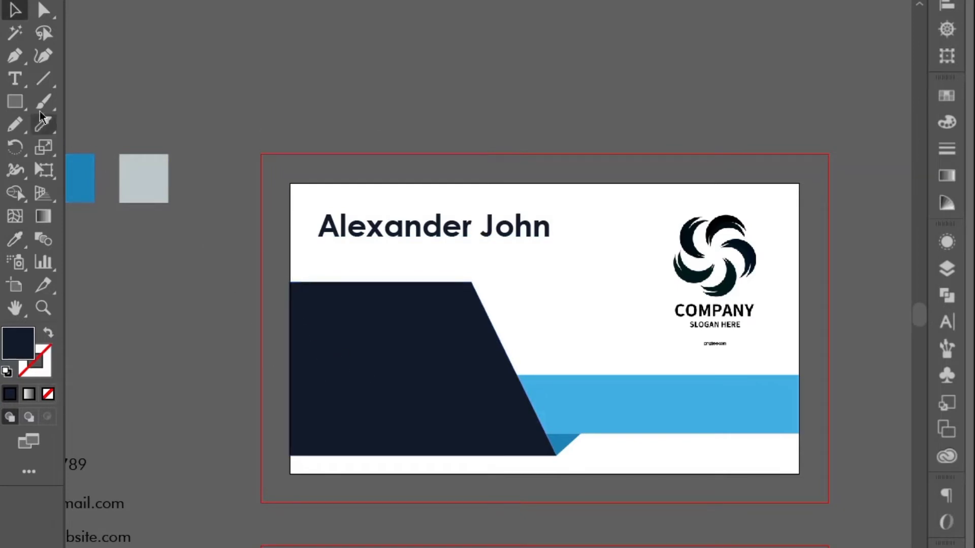
- Add the job title "Senior Manager" as a text line directly below the cardholder name
{"action": "left_click", "coordinate": [15, 79]}
{"action": "left_click", "coordinate": [327, 255]}
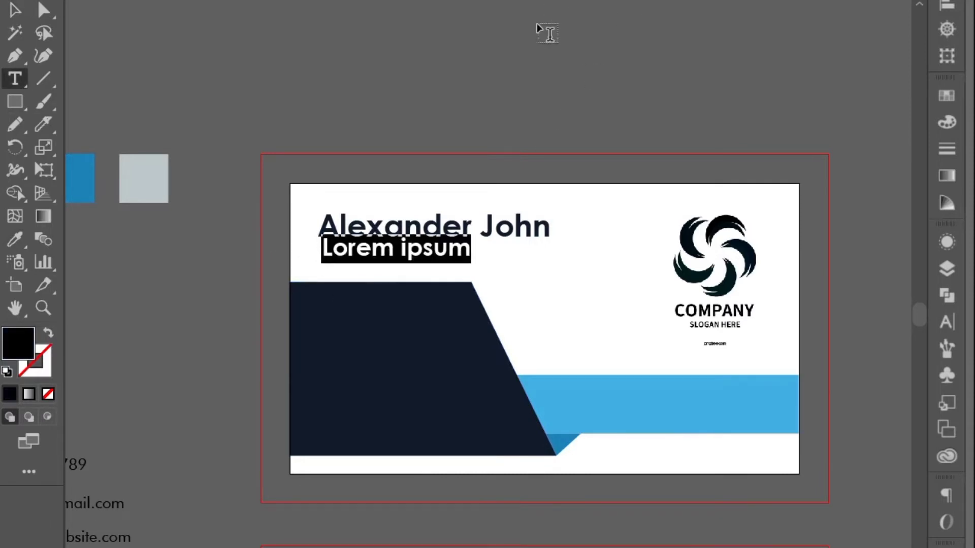
{"action": "type", "text": "Senior Manager"}
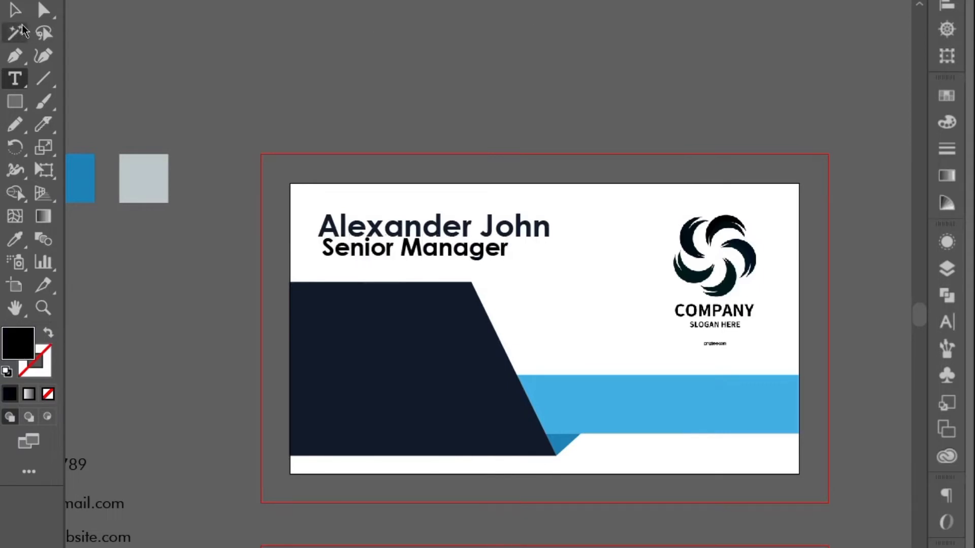
{"action": "key", "text": "Escape"}
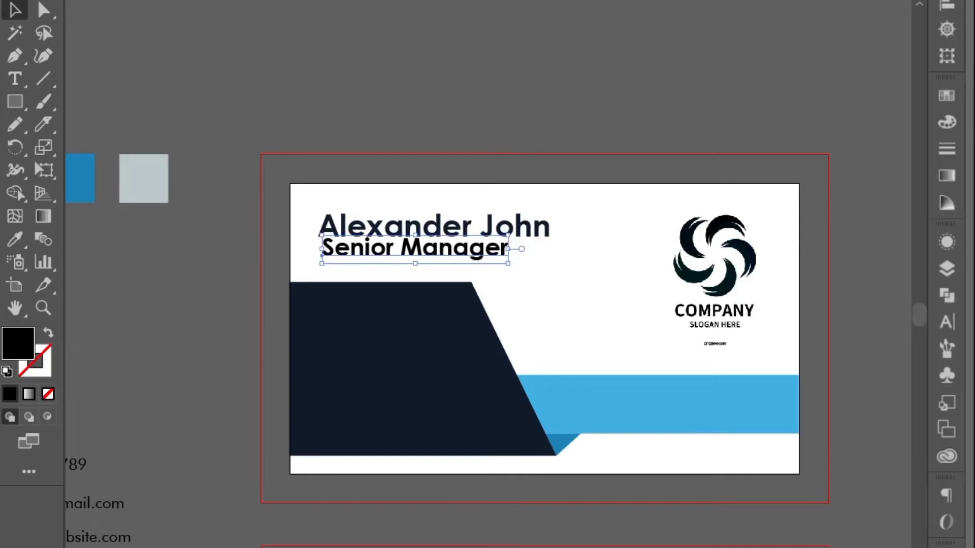
- Set the job title's font to Futura Bk BT
{"action": "key", "text": "ctrl+t"}
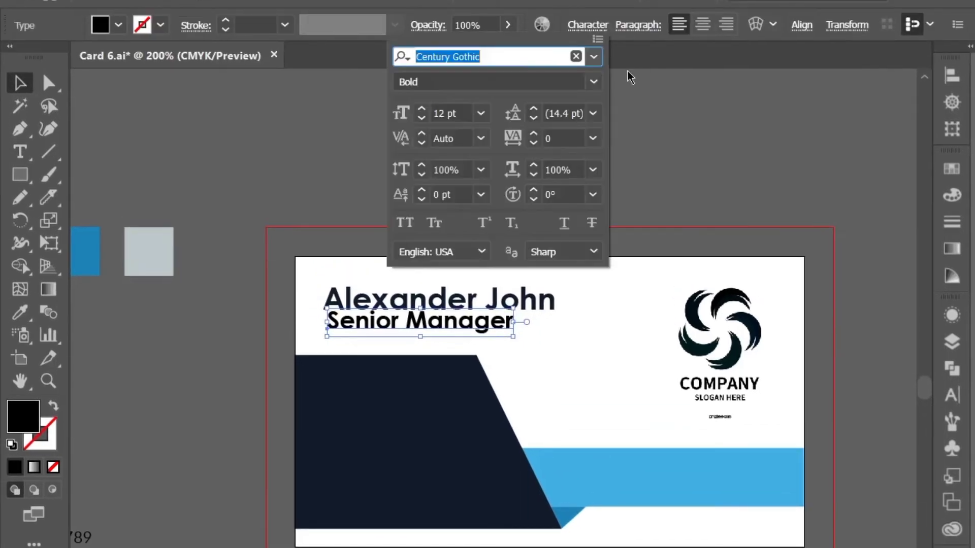
{"action": "left_click", "coordinate": [594, 56]}
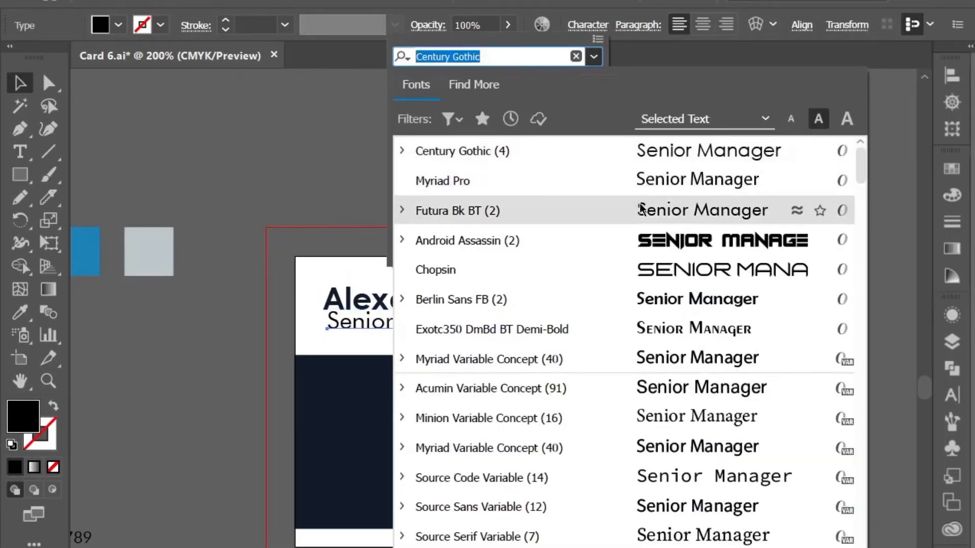
{"action": "left_click", "coordinate": [641, 209]}
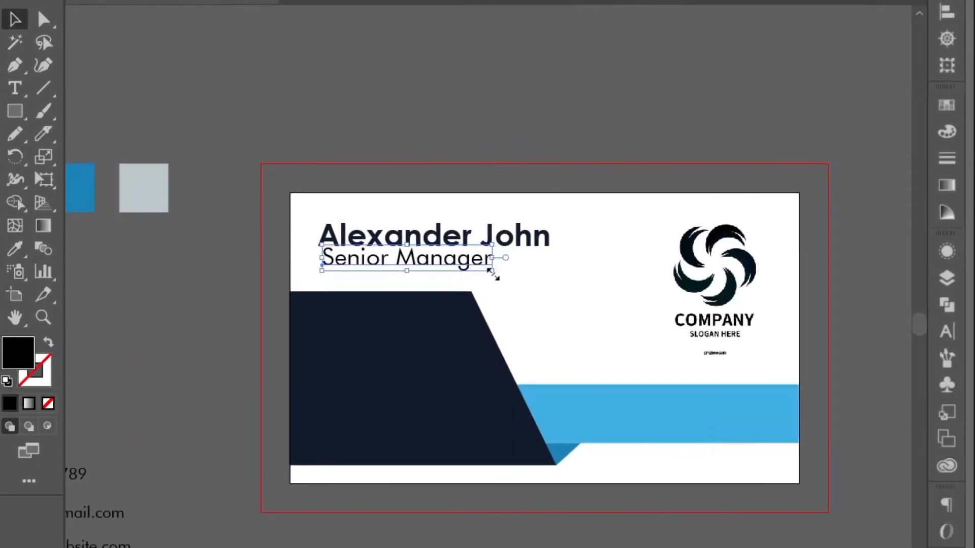
- Scale the job title down slightly and place it close below the cardholder name, aligned with the name's left edge
{"action": "left_click_drag", "start_coordinate": [492, 274], "coordinate": [426, 267]}
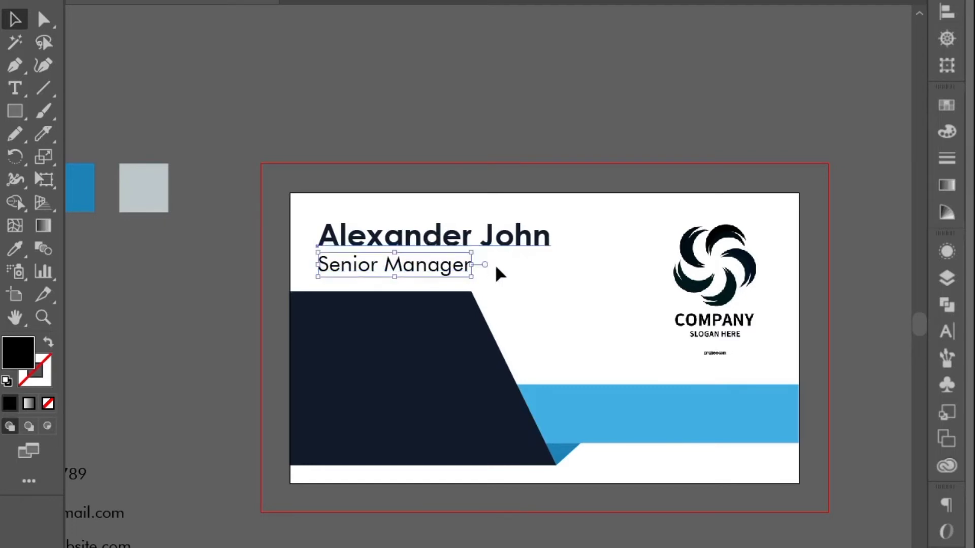
{"action": "left_click", "coordinate": [494, 248]}
{"action": "left_click", "coordinate": [512, 281]}
{"action": "left_click", "coordinate": [436, 269]}
{"action": "key", "text": "Up"}
{"action": "key", "text": "Up"}
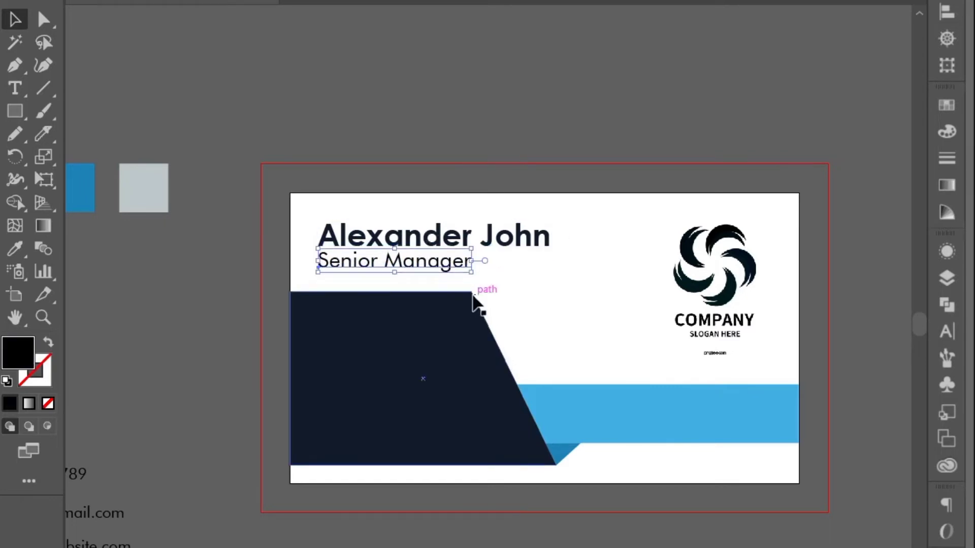
{"action": "left_click", "coordinate": [531, 296]}
{"action": "left_click", "coordinate": [477, 248]}
{"action": "left_click", "coordinate": [504, 294]}
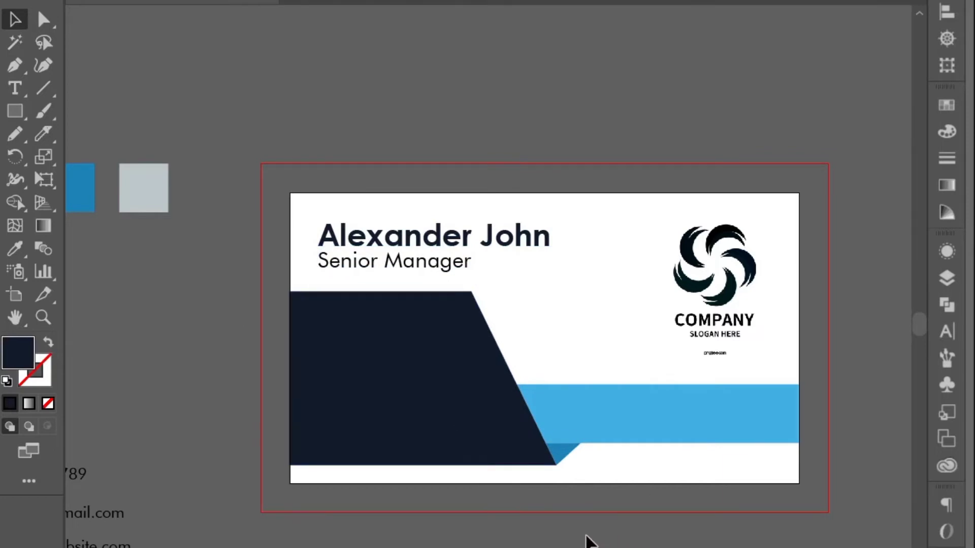
- Move the four contact icons with their text lines from beside the artboard onto the card's navy slanted shape
{"action": "left_click_drag", "start_coordinate": [484, 530], "coordinate": [453, 547]}
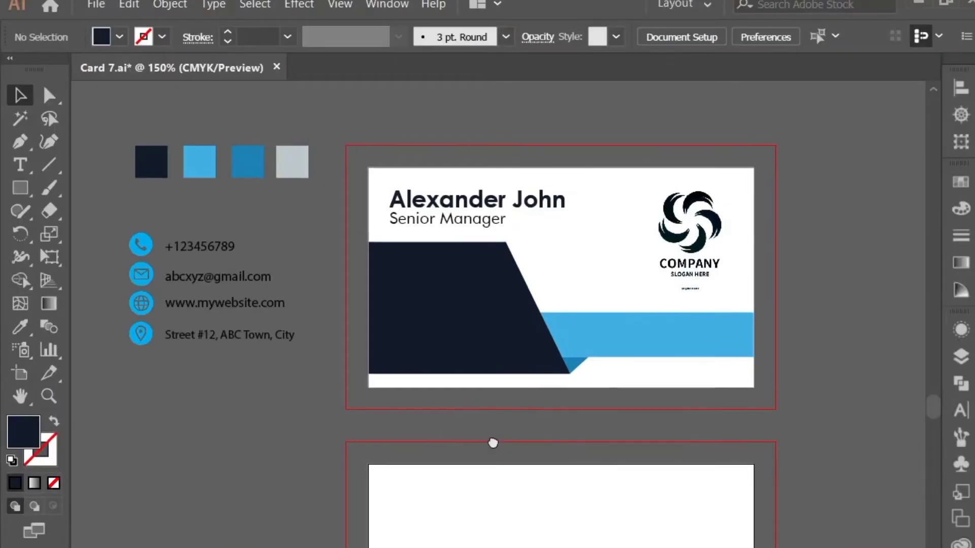
{"action": "scroll", "coordinate": [491, 417], "scroll_direction": "up", "scroll_amount": 2}
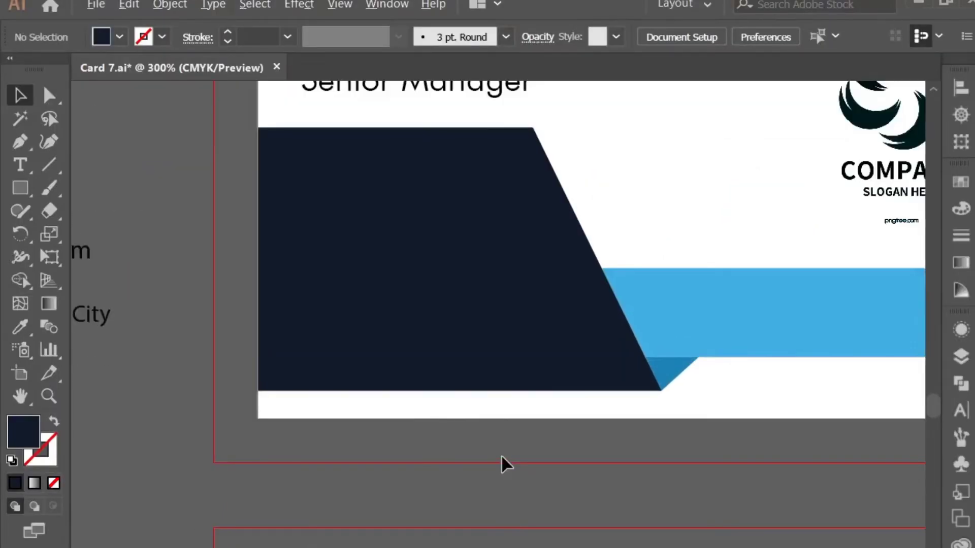
{"action": "scroll", "coordinate": [502, 456], "scroll_direction": "down", "scroll_amount": 1}
{"action": "left_click_drag", "start_coordinate": [502, 457], "coordinate": [756, 520]}
{"action": "left_click_drag", "start_coordinate": [223, 265], "coordinate": [504, 448]}
{"action": "left_click_drag", "start_coordinate": [363, 352], "coordinate": [696, 376]}
{"action": "left_click_drag", "start_coordinate": [727, 515], "coordinate": [365, 513]}
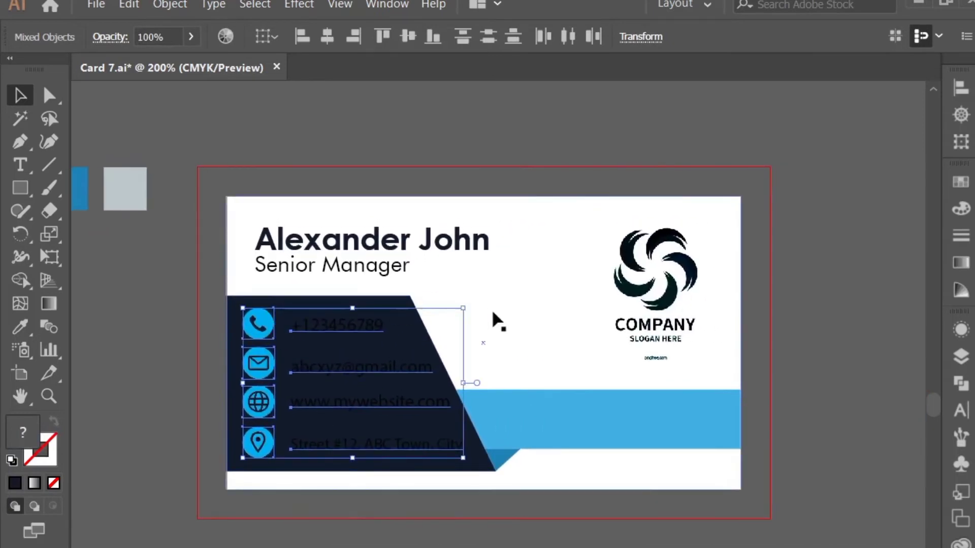
- Shrink the contact block slightly and reposition it within the navy shape
{"action": "left_click_drag", "start_coordinate": [462, 309], "coordinate": [451, 317]}
{"action": "left_click_drag", "start_coordinate": [253, 367], "coordinate": [258, 363]}
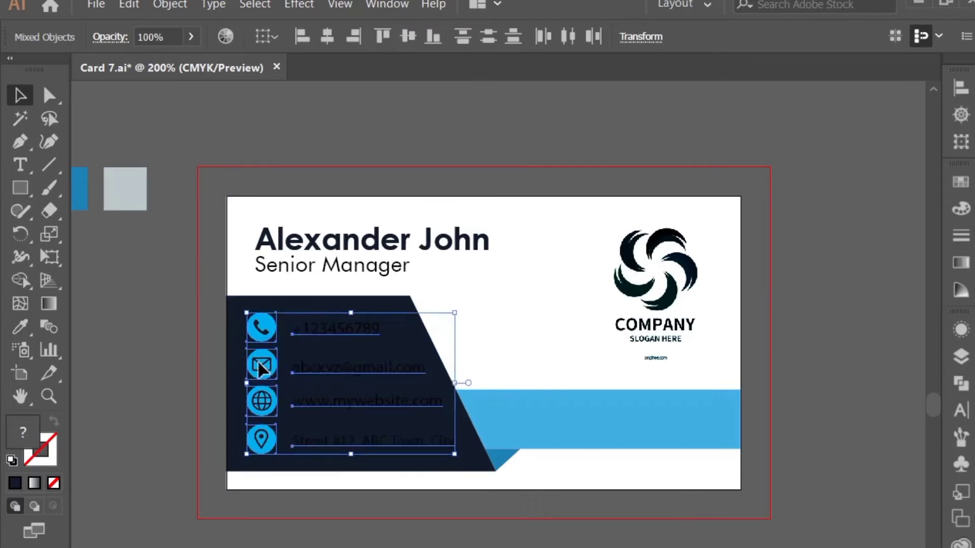
{"action": "left_click", "coordinate": [306, 460]}
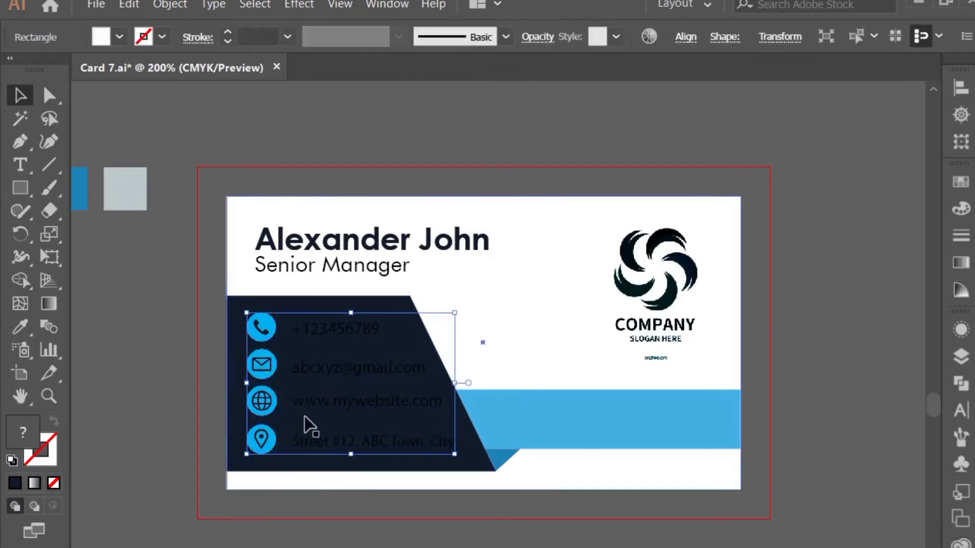
- Recolor the phone, e-mail, website and address text lines with the light grey palette swatch
{"action": "left_click", "coordinate": [327, 375]}
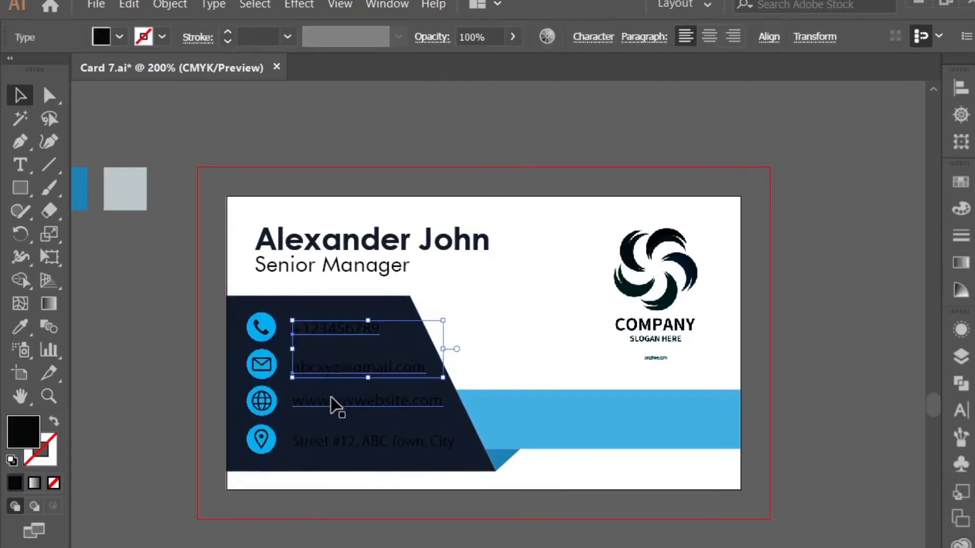
{"action": "left_click", "coordinate": [333, 446], "text": "shift"}
{"action": "key", "text": "i"}
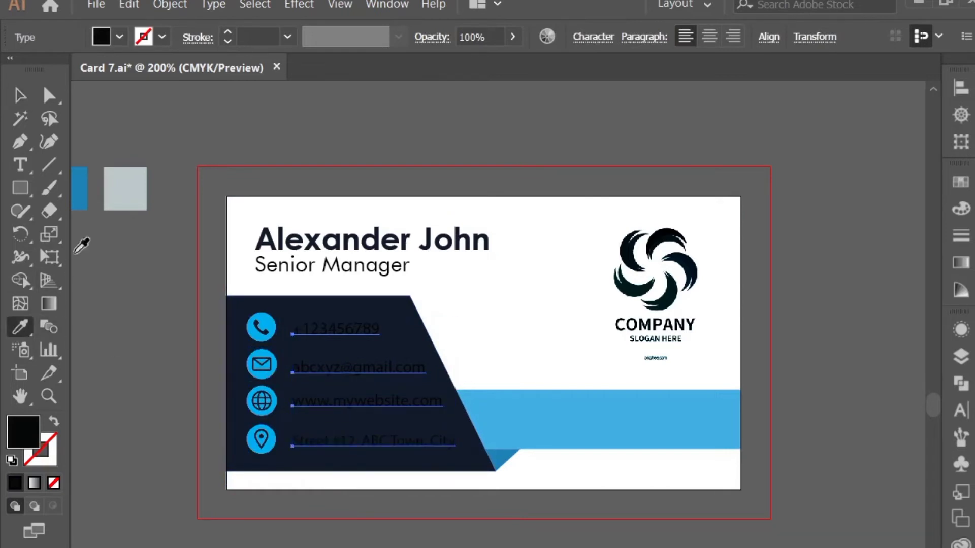
{"action": "left_click", "coordinate": [119, 196]}
{"action": "left_click", "coordinate": [20, 95]}
{"action": "left_click", "coordinate": [147, 146]}
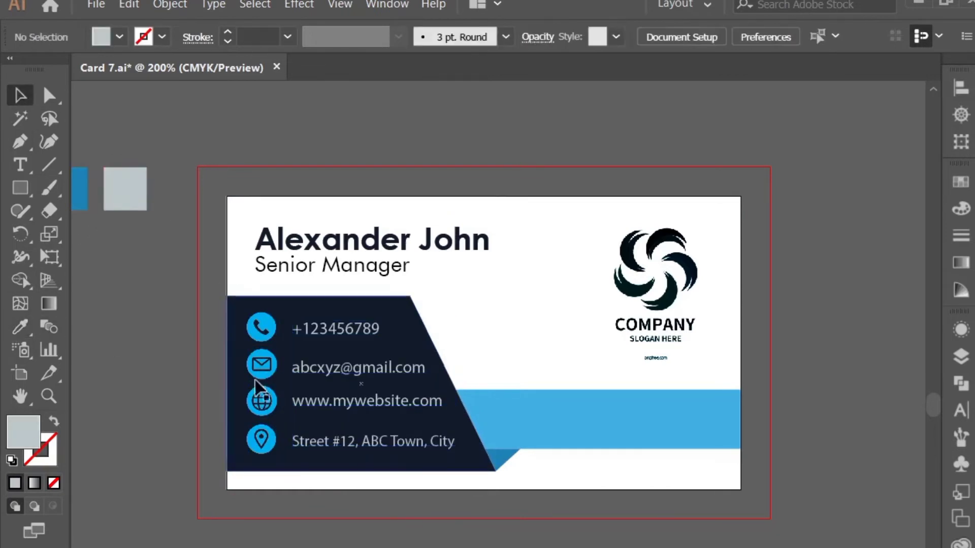
- Nudge the address and e-mail lines up and the website line down to align them with their icons
{"action": "left_click", "coordinate": [320, 449]}
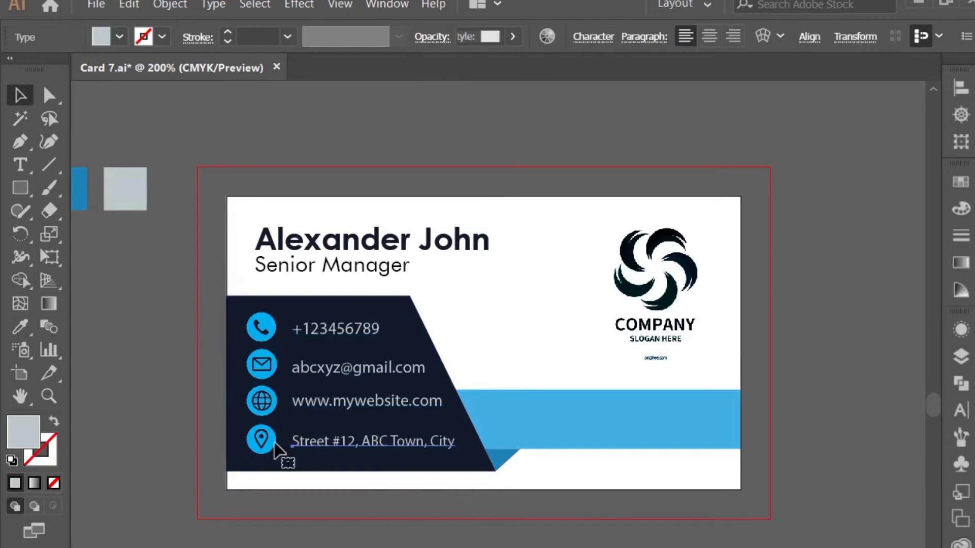
{"action": "key", "text": "Up"}
{"action": "left_click", "coordinate": [356, 482]}
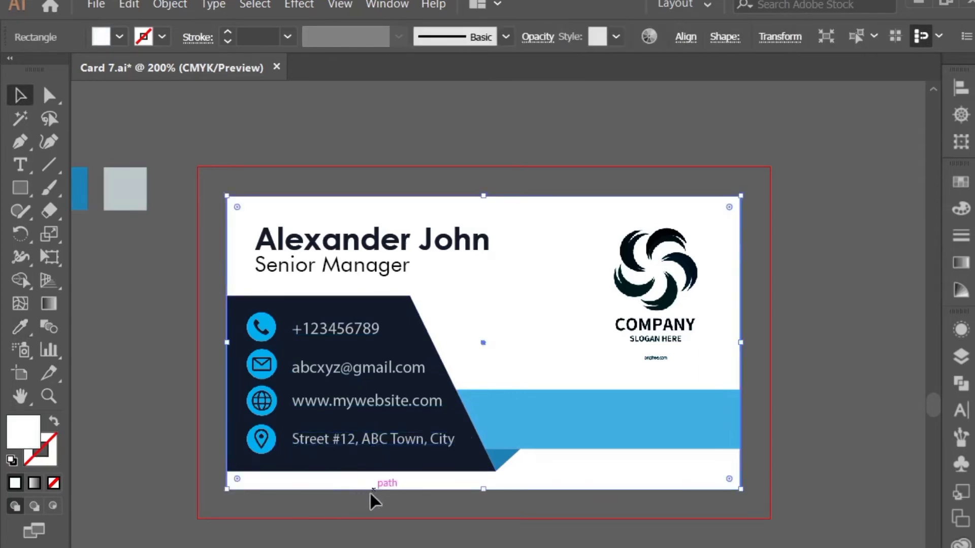
{"action": "left_click", "coordinate": [330, 401]}
{"action": "key", "text": "Down"}
{"action": "left_click", "coordinate": [331, 539]}
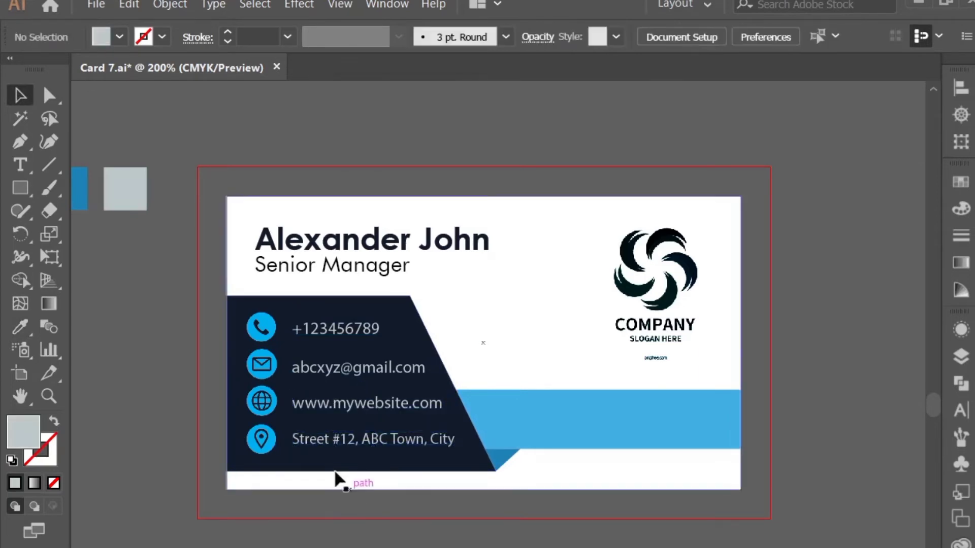
{"action": "left_click", "coordinate": [327, 375]}
{"action": "key", "text": "Up"}
{"action": "left_click", "coordinate": [355, 528]}
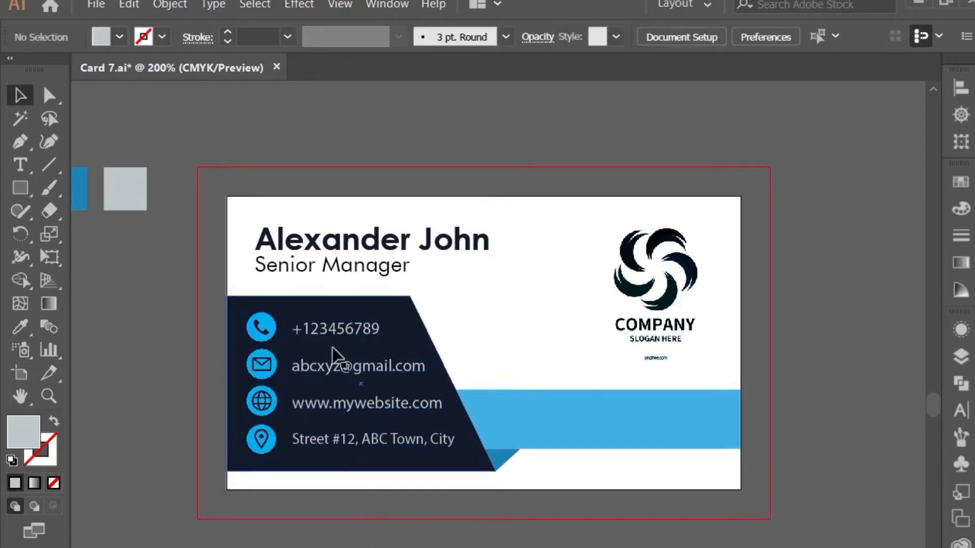
- Select all four contact icons and text lines, scale them down slightly and center them vertically in the navy shape
{"action": "left_click", "coordinate": [324, 336]}
{"action": "left_click", "coordinate": [262, 327], "text": "shift"}
{"action": "left_click", "coordinate": [261, 364], "text": "shift"}
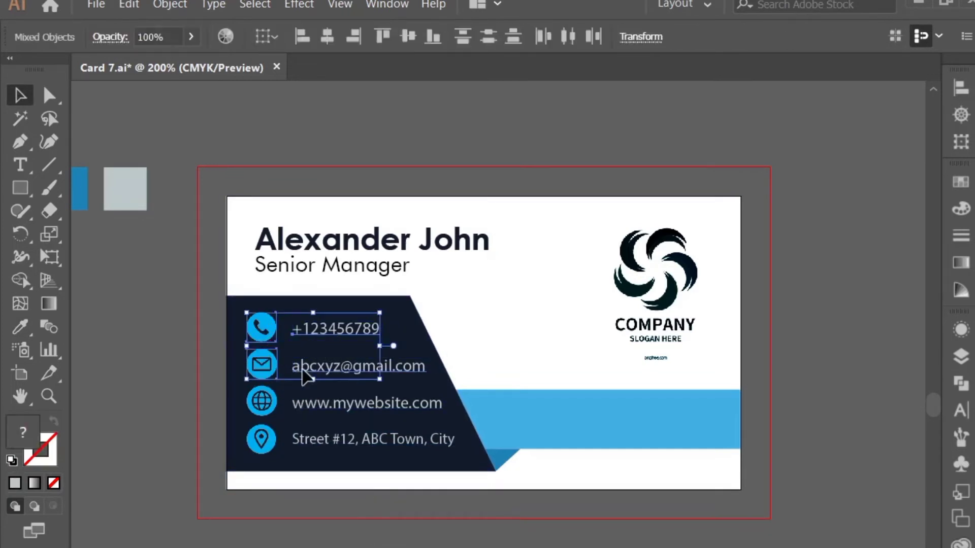
{"action": "left_click", "coordinate": [315, 367], "text": "shift"}
{"action": "left_click", "coordinate": [309, 403], "text": "shift"}
{"action": "left_click", "coordinate": [261, 401], "text": "shift"}
{"action": "left_click", "coordinate": [261, 438], "text": "shift"}
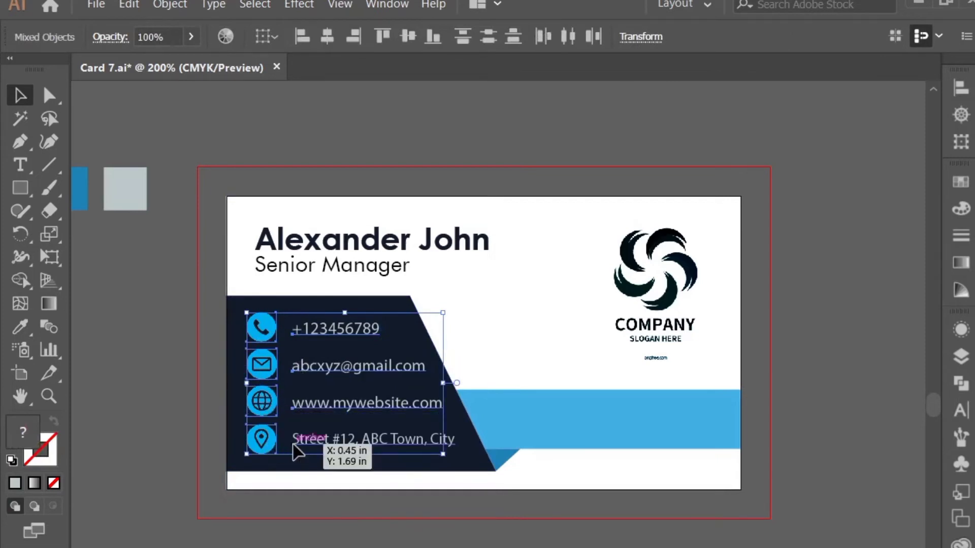
{"action": "left_click", "coordinate": [305, 440], "text": "shift"}
{"action": "left_click_drag", "start_coordinate": [456, 313], "coordinate": [445, 319]}
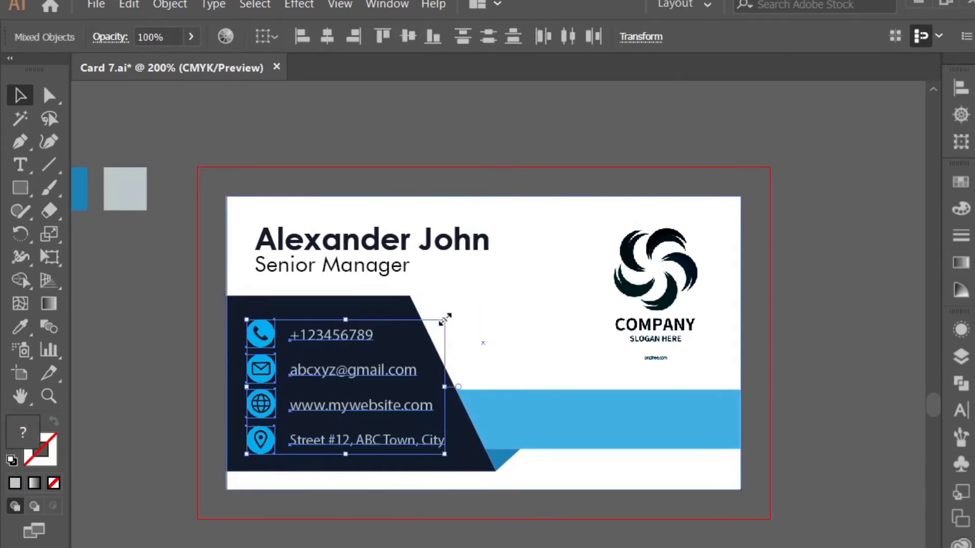
{"action": "mouse_move", "coordinate": [336, 373]}
{"action": "left_mouse_down"}
{"action": "mouse_move", "coordinate": [349, 339]}
{"action": "mouse_move", "coordinate": [341, 369]}
{"action": "left_mouse_up"}
{"action": "left_click", "coordinate": [387, 539]}
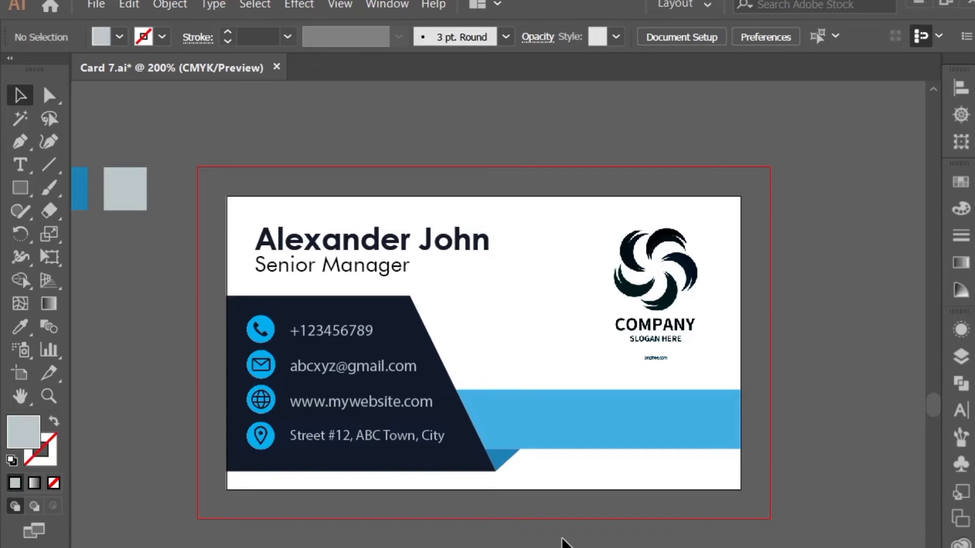
- Open the image qr.png and bring the QR code into the Card 7 document over the business card
{"action": "left_click", "coordinate": [96, 6]}
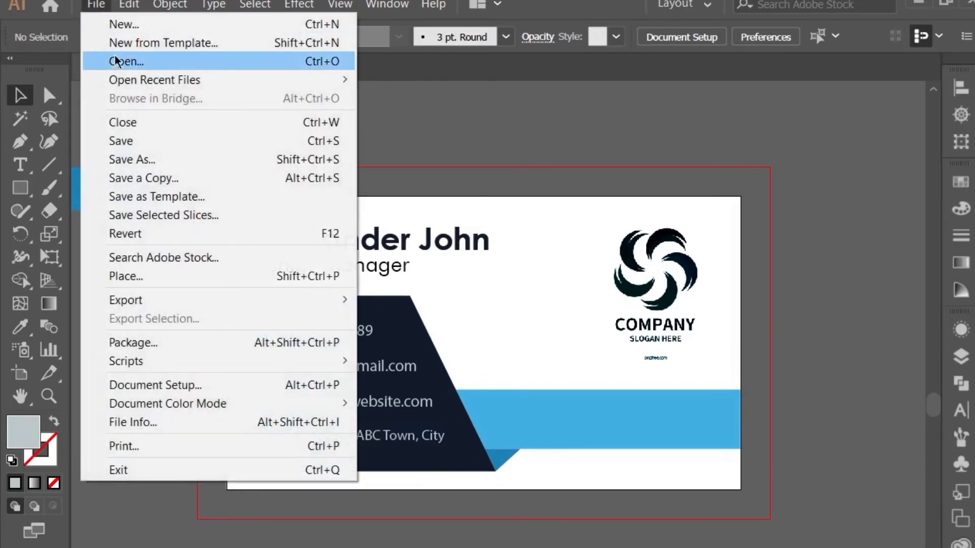
{"action": "left_click", "coordinate": [119, 63]}
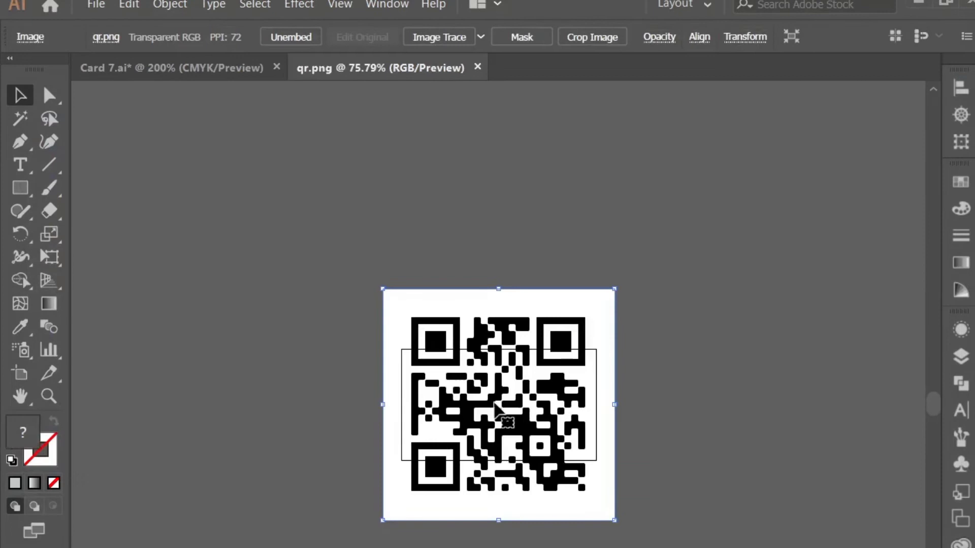
{"action": "left_click_drag", "start_coordinate": [447, 342], "coordinate": [351, 196]}
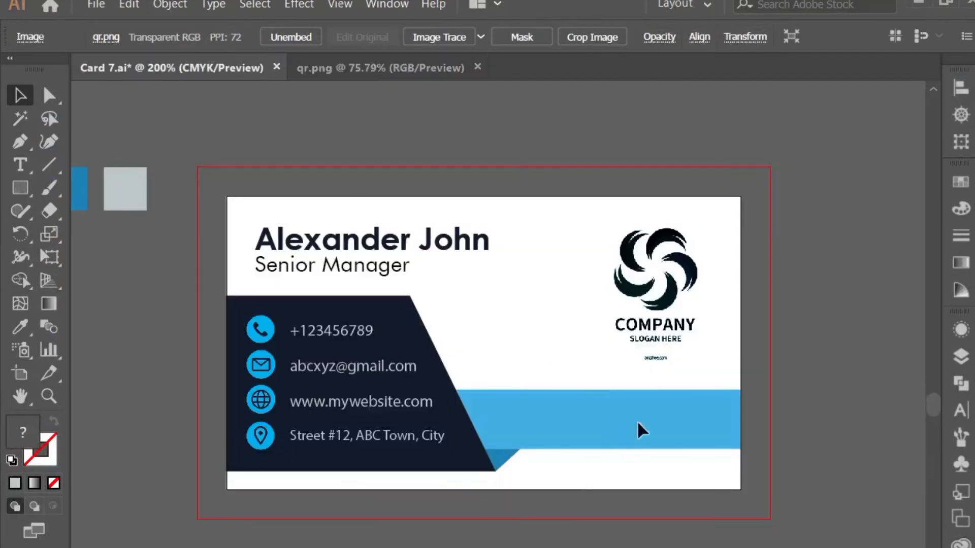
{"action": "left_click_drag", "start_coordinate": [637, 420], "coordinate": [636, 421]}
{"action": "left_click_drag", "start_coordinate": [327, 133], "coordinate": [502, 302]}
{"action": "left_click_drag", "start_coordinate": [635, 426], "coordinate": [467, 323]}
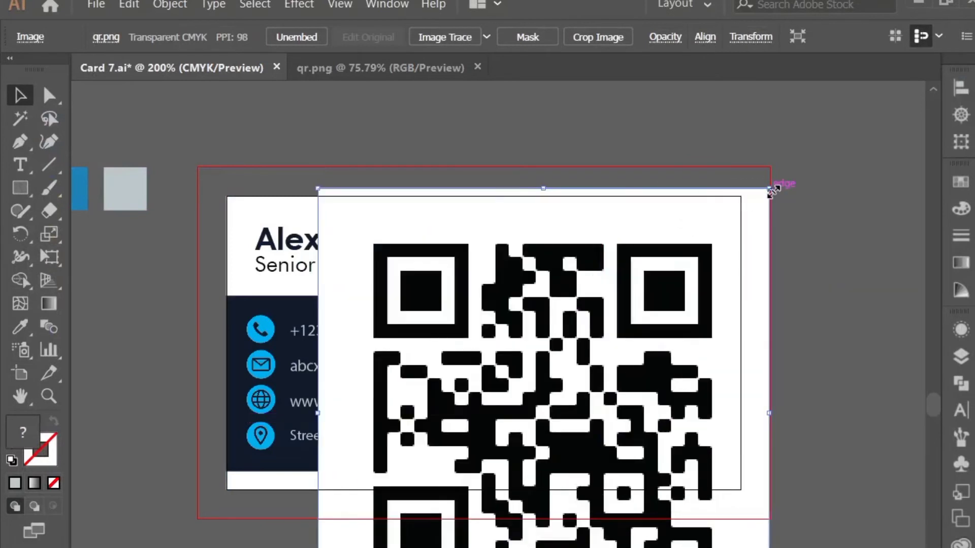
- Scale the QR code down to about the logo's width and place it on the light blue band below the logo
{"action": "left_click_drag", "start_coordinate": [772, 191], "coordinate": [645, 406]}
{"action": "left_click_drag", "start_coordinate": [707, 364], "coordinate": [680, 387]}
{"action": "left_click_drag", "start_coordinate": [631, 444], "coordinate": [655, 430]}
{"action": "left_click_drag", "start_coordinate": [703, 371], "coordinate": [693, 379]}
{"action": "left_click_drag", "start_coordinate": [663, 436], "coordinate": [664, 430]}
{"action": "left_click", "coordinate": [760, 489]}
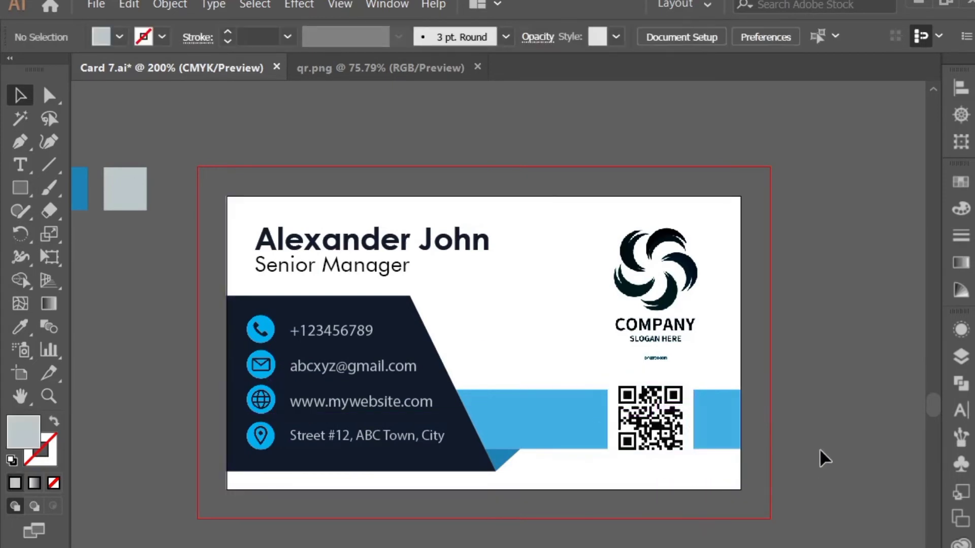
- Add the text line "Scan Code" directly below the QR code
{"action": "left_click", "coordinate": [21, 186]}
{"action": "left_click", "coordinate": [21, 165]}
{"action": "left_click", "coordinate": [605, 459]}
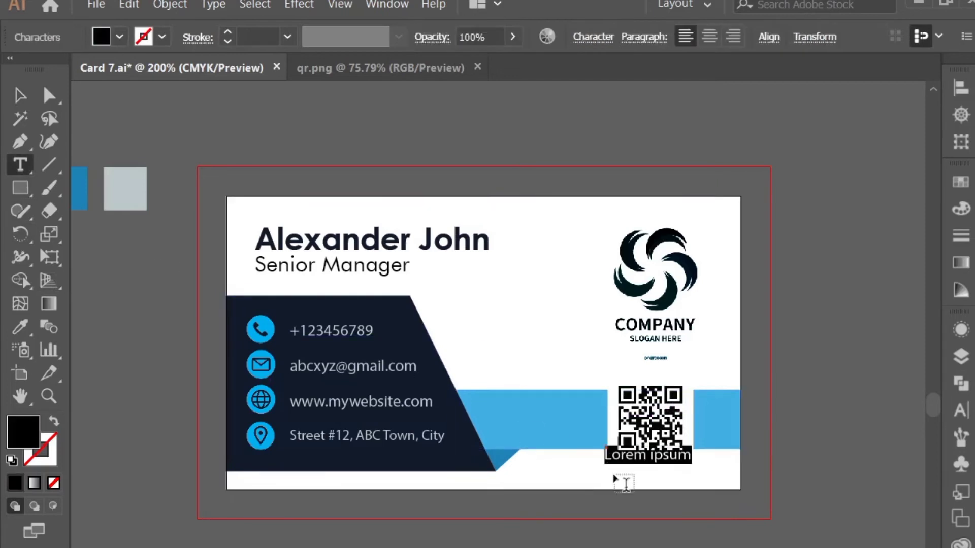
{"action": "type", "text": "C"}
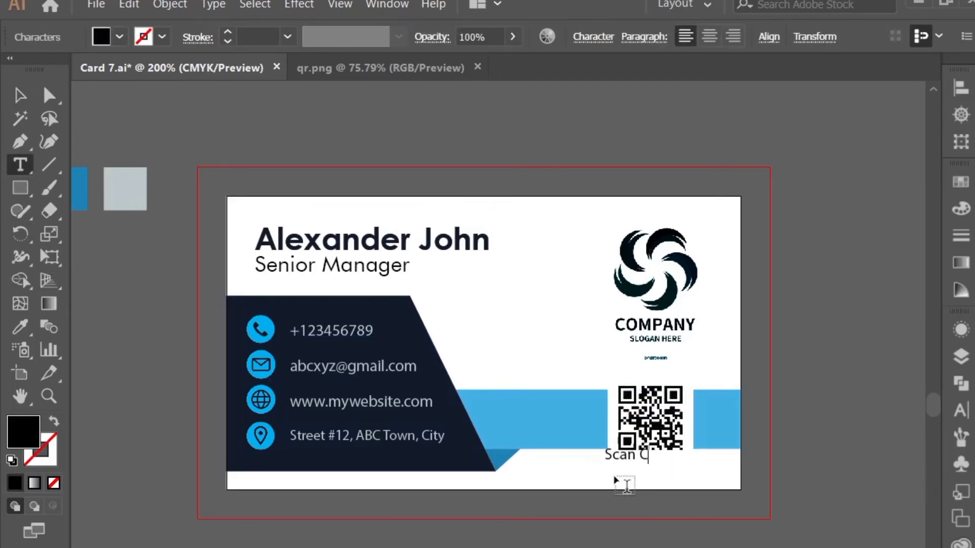
{"action": "type", "text": "can Code"}
{"action": "key", "text": "Escape"}
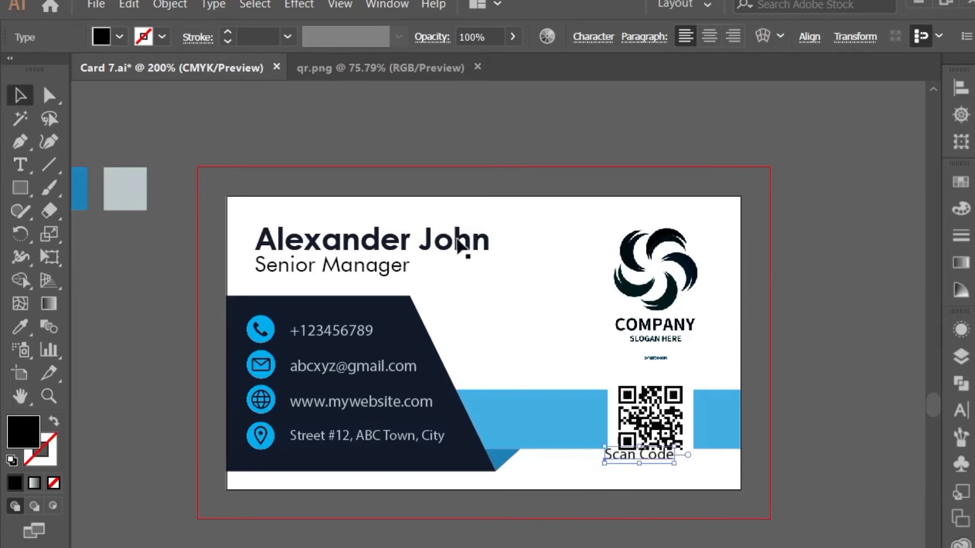
- Try Futura Bk BT on the "Scan Code" text, and set its font to Berlin Sans FB Regular
{"action": "left_click", "coordinate": [961, 412]}
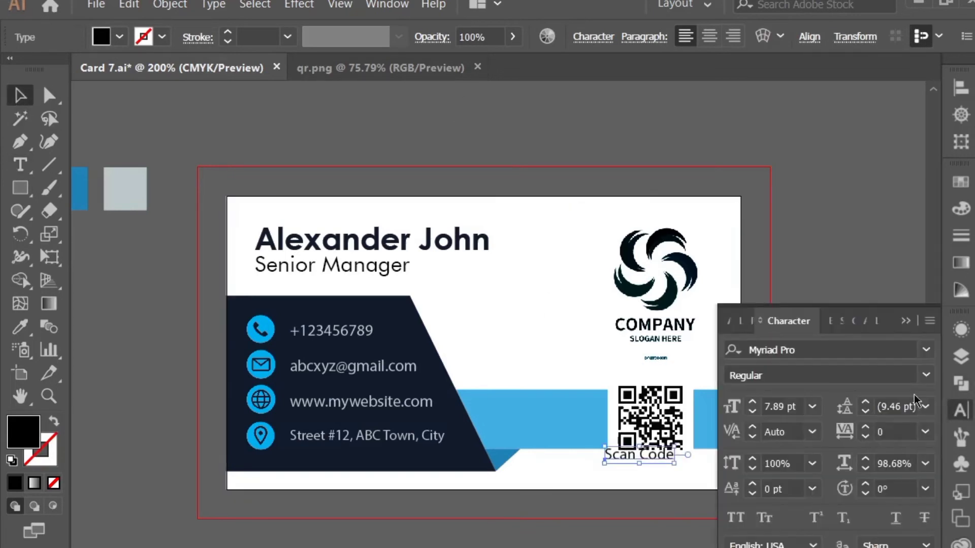
{"action": "left_click", "coordinate": [928, 351]}
{"action": "left_click", "coordinate": [846, 468]}
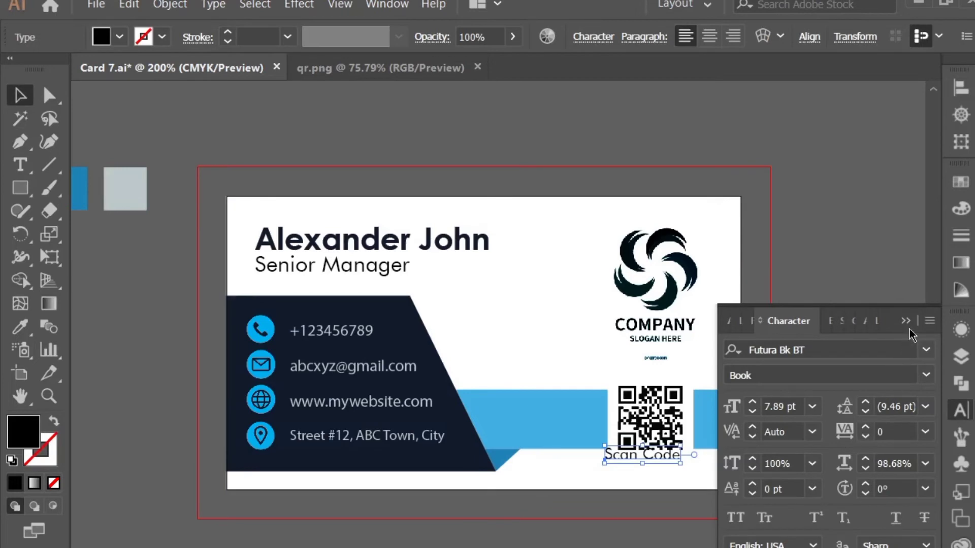
{"action": "left_click", "coordinate": [925, 376]}
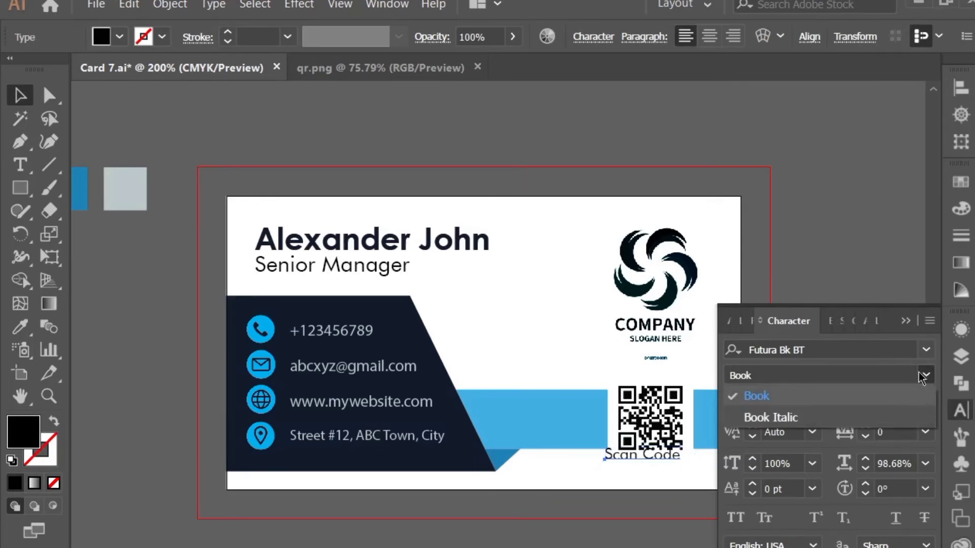
{"action": "left_click", "coordinate": [925, 351]}
{"action": "left_click", "coordinate": [927, 351]}
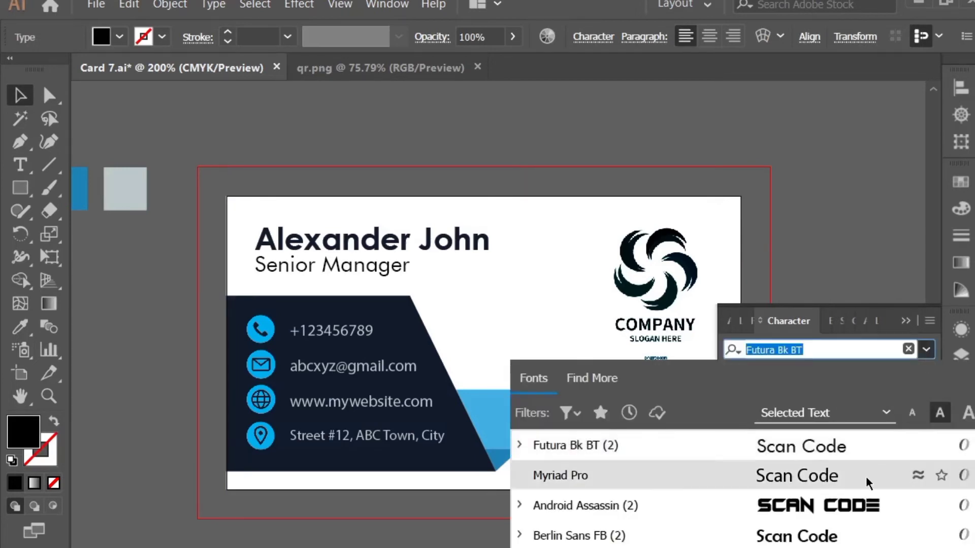
{"action": "left_click", "coordinate": [854, 531]}
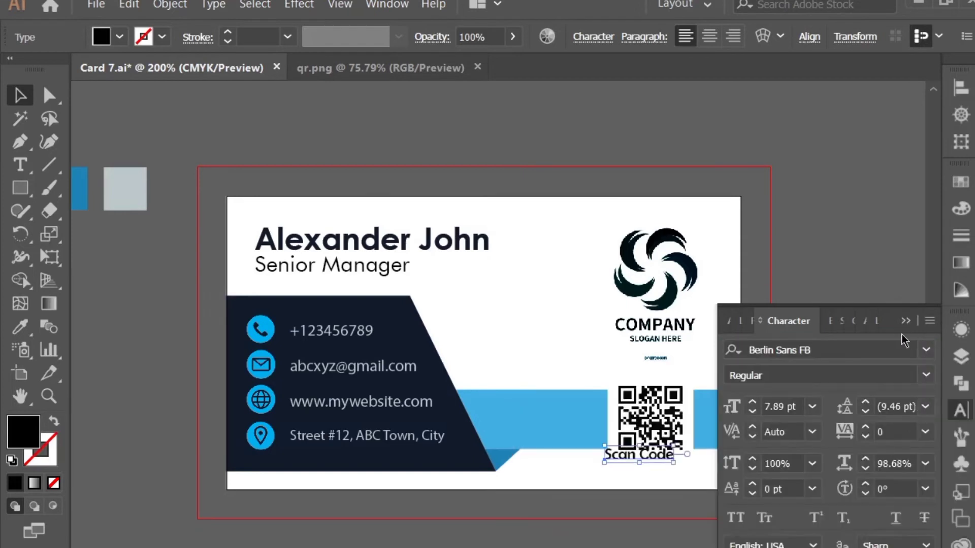
- Move the "Scan Code" text just below the QR code and nudge it right to centre it under the code
{"action": "key", "text": "Escape"}
{"action": "mouse_move", "coordinate": [652, 457]}
{"action": "left_mouse_down"}
{"action": "mouse_move", "coordinate": [659, 463]}
{"action": "mouse_move", "coordinate": [609, 475]}
{"action": "mouse_move", "coordinate": [645, 459]}
{"action": "mouse_move", "coordinate": [645, 468]}
{"action": "left_mouse_up"}
{"action": "left_click", "coordinate": [659, 513]}
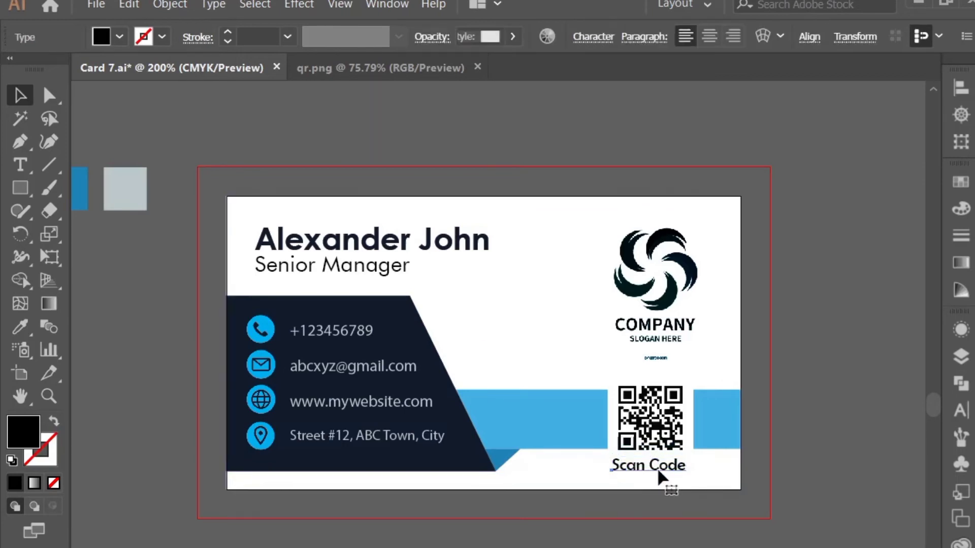
{"action": "double_click", "coordinate": [657, 466]}
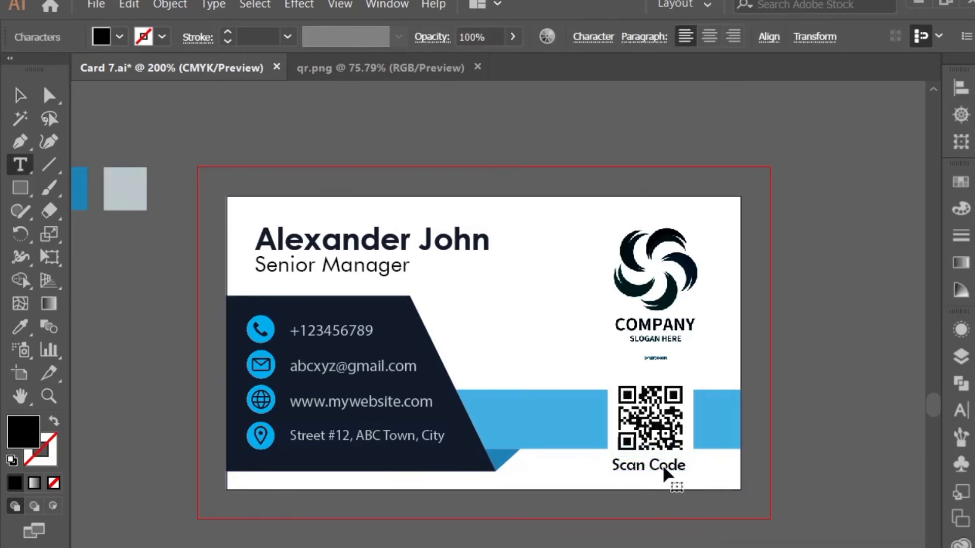
{"action": "left_click", "coordinate": [20, 95]}
{"action": "key", "text": "Right"}
{"action": "key", "text": "Right"}
{"action": "left_click", "coordinate": [646, 545]}
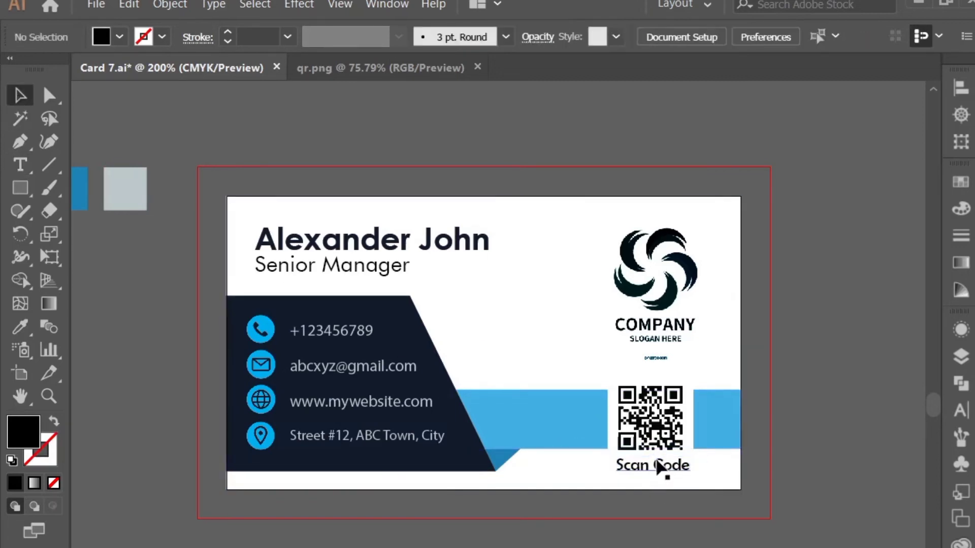
- Draw a full-width rectangle across about the lower quarter of the blank second card
{"action": "key", "text": "ctrl+minus"}
{"action": "scroll", "coordinate": [491, 442], "scroll_direction": "down", "scroll_amount": 10}
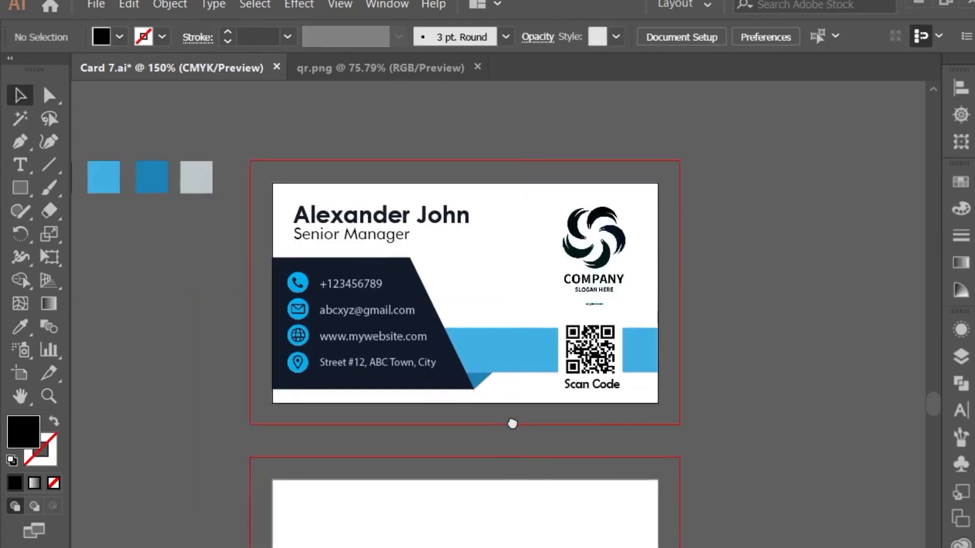
{"action": "left_click_drag", "start_coordinate": [454, 459], "coordinate": [477, 401]}
{"action": "scroll", "coordinate": [476, 406], "scroll_direction": "up", "scroll_amount": 1}
{"action": "key", "text": "m"}
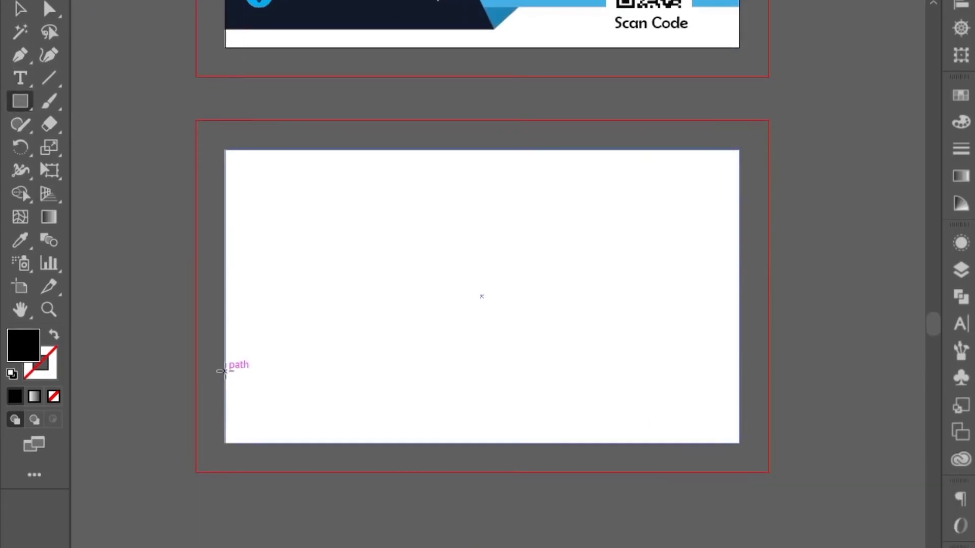
{"action": "left_click_drag", "start_coordinate": [225, 371], "coordinate": [739, 444]}
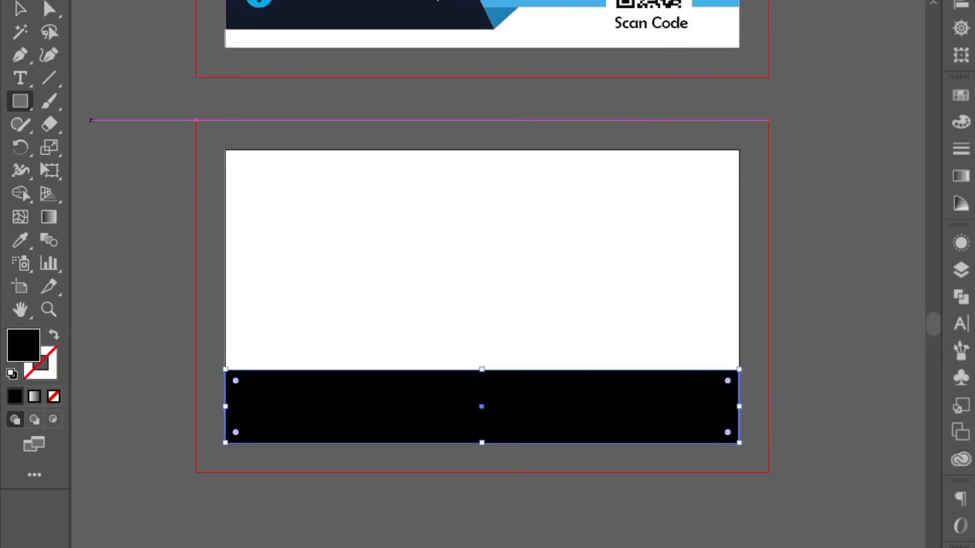
- Fill the rectangle on the second card with the dark navy sampled from the colour swatches
{"action": "scroll", "coordinate": [328, 296], "scroll_direction": "up", "scroll_amount": 8}
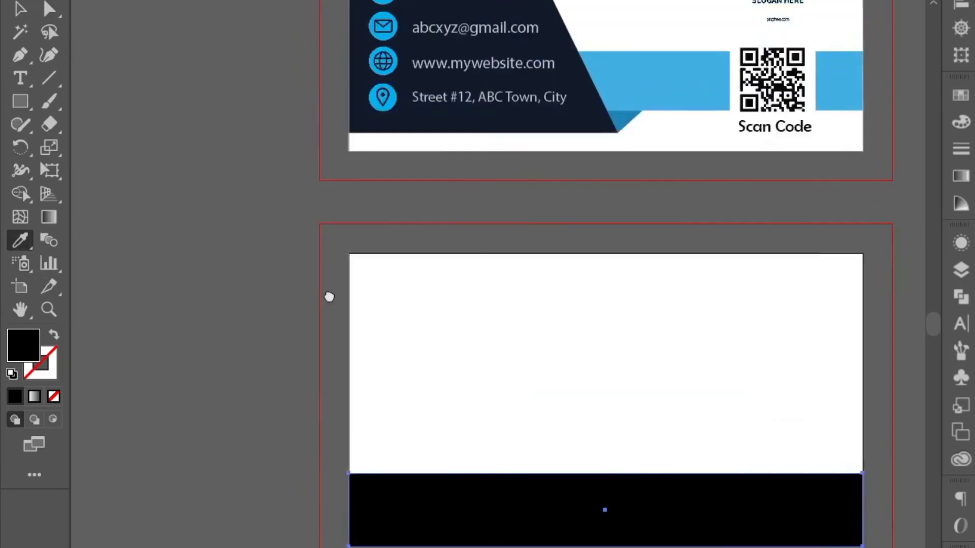
{"action": "scroll", "coordinate": [424, 409], "scroll_direction": "left", "scroll_amount": 7}
{"action": "left_click", "coordinate": [309, 142]}
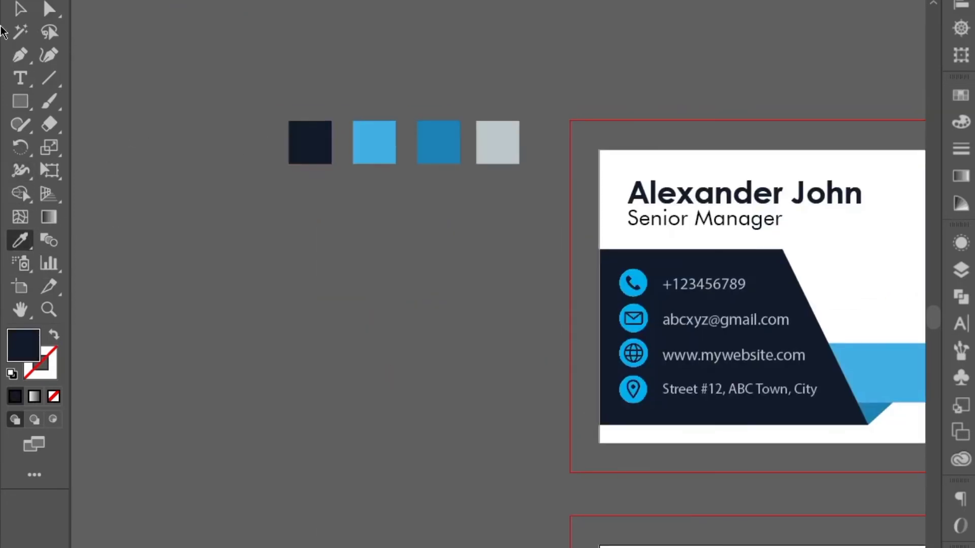
{"action": "left_click", "coordinate": [20, 9]}
{"action": "scroll", "coordinate": [376, 324], "scroll_direction": "down", "scroll_amount": 8}
{"action": "scroll", "coordinate": [376, 324], "scroll_direction": "right", "scroll_amount": 7}
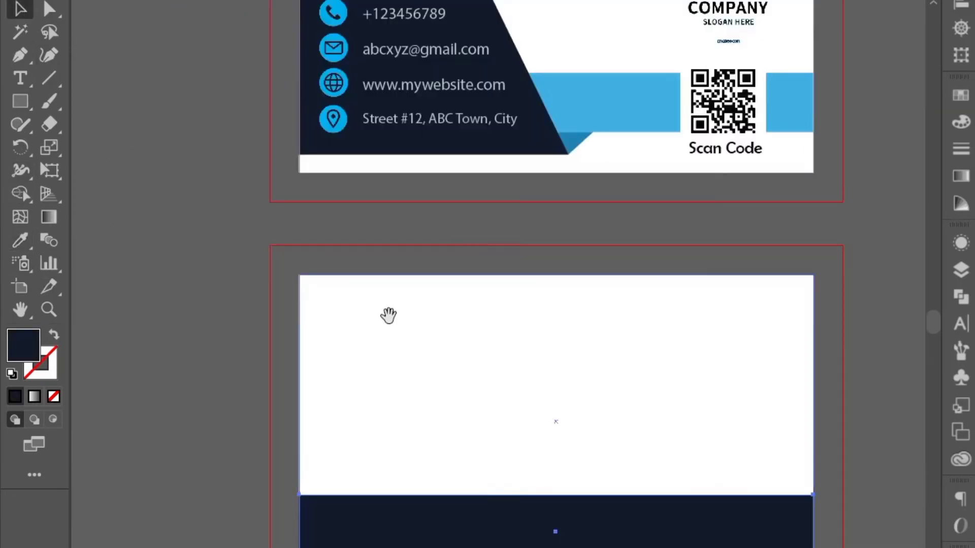
- Draw a narrow light blue rectangle straddling the upper edge of the second card's navy band
{"action": "left_click_drag", "start_coordinate": [389, 315], "coordinate": [305, 271]}
{"action": "left_click", "coordinate": [20, 101]}
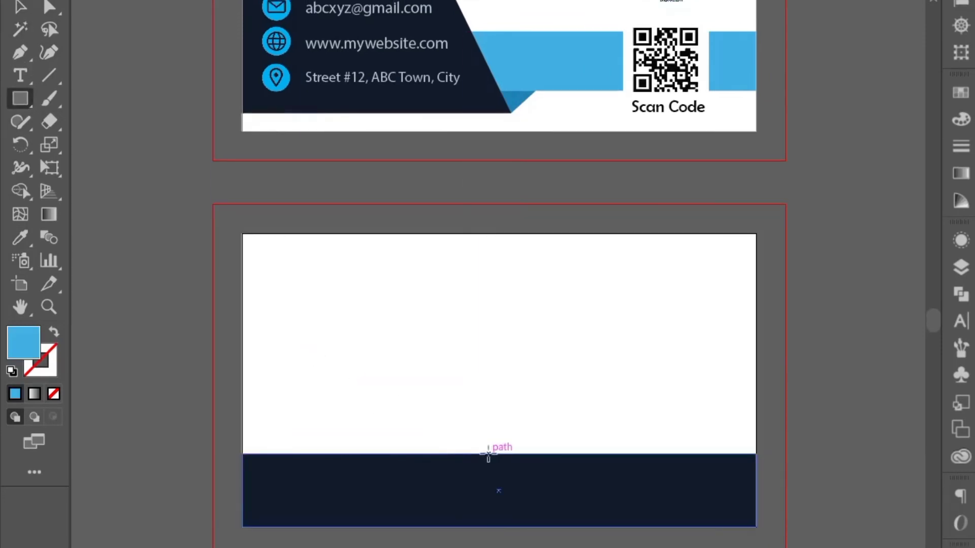
{"action": "left_click_drag", "start_coordinate": [354, 436], "coordinate": [671, 471]}
{"action": "left_click", "coordinate": [26, 8]}
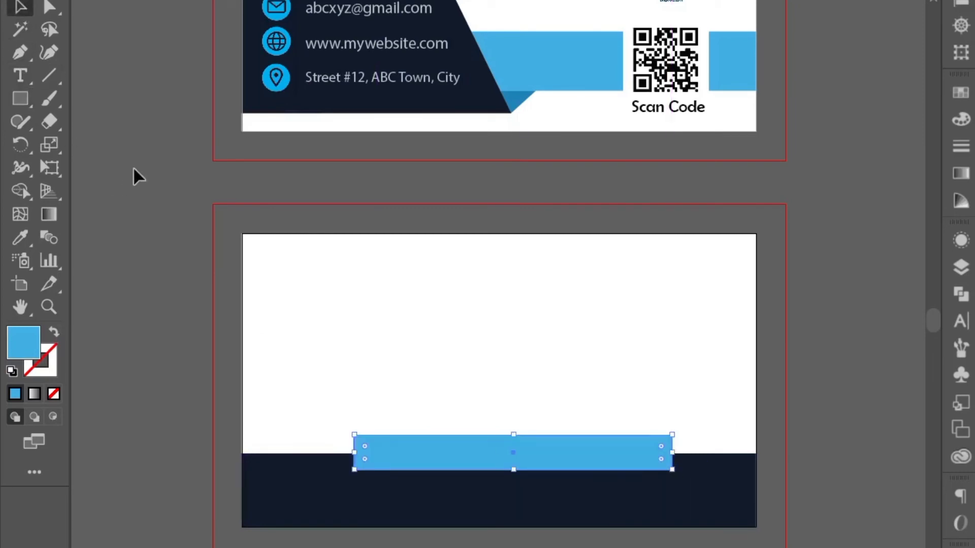
- Centre the light blue bar horizontally on the second card and fully round its corners into a pill shape
{"action": "left_click_drag", "start_coordinate": [489, 444], "coordinate": [472, 439]}
{"action": "left_click", "coordinate": [452, 411]}
{"action": "left_click", "coordinate": [464, 454]}
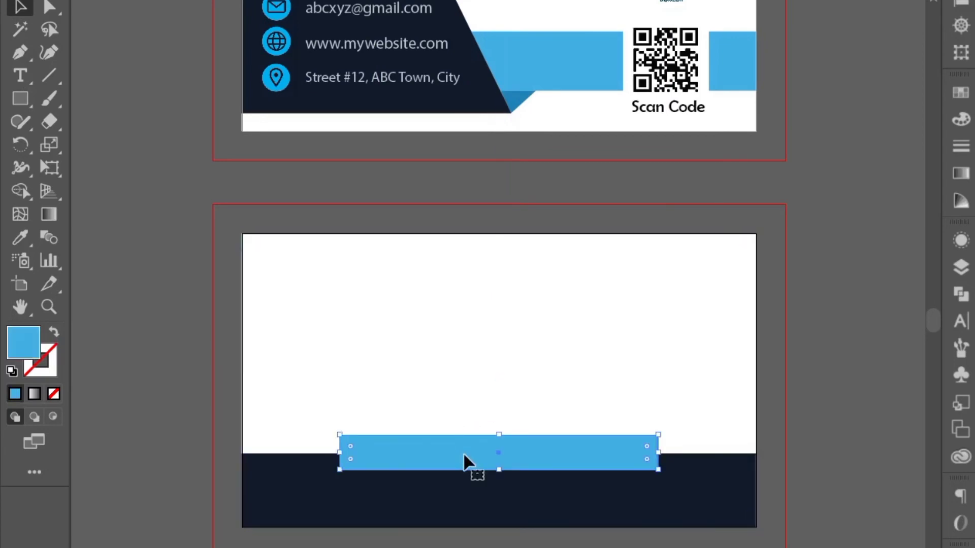
{"action": "left_click_drag", "start_coordinate": [350, 446], "coordinate": [398, 455]}
{"action": "left_click", "coordinate": [155, 240]}
- Copy the company logo from the first card to the white area above the light blue bar on the second card
{"action": "left_click_drag", "start_coordinate": [471, 392], "coordinate": [455, 403]}
{"action": "scroll", "coordinate": [548, 363], "scroll_direction": "down", "scroll_amount": 1}
{"action": "left_click_drag", "start_coordinate": [564, 349], "coordinate": [545, 429]}
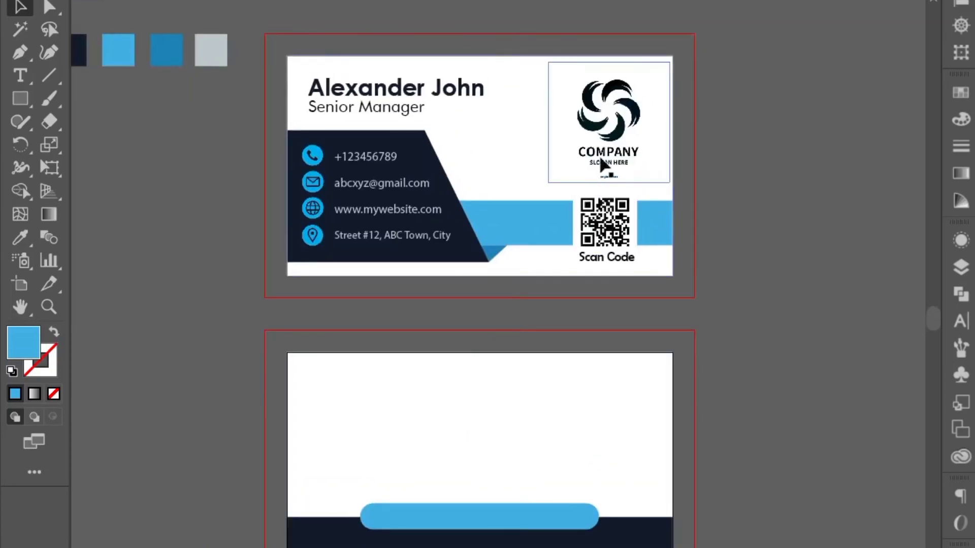
{"action": "left_click_drag", "start_coordinate": [603, 127], "coordinate": [477, 438]}
{"action": "scroll", "coordinate": [459, 537], "scroll_direction": "up", "scroll_amount": 1}
{"action": "scroll", "coordinate": [457, 515], "scroll_direction": "down", "scroll_amount": 2}
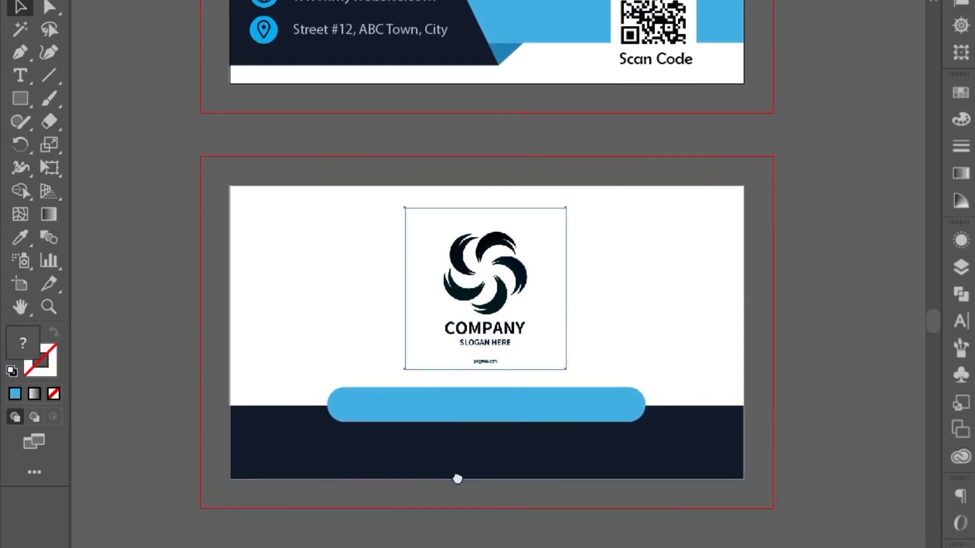
- Enlarge the logo on the second card slightly and centre it above the light blue bar
{"action": "left_click_drag", "start_coordinate": [565, 208], "coordinate": [577, 195]}
{"action": "left_click_drag", "start_coordinate": [528, 256], "coordinate": [522, 260]}
{"action": "left_click", "coordinate": [519, 497]}
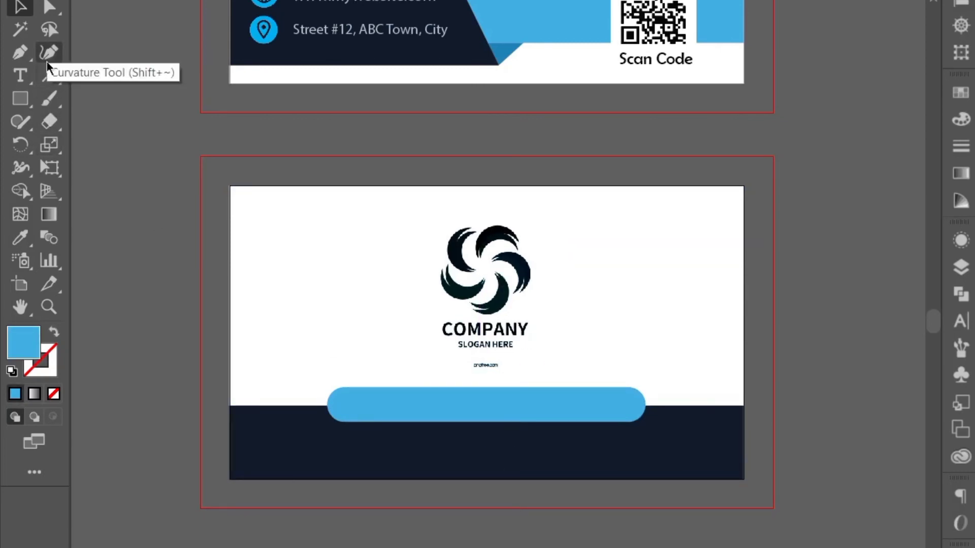
{"action": "left_click", "coordinate": [20, 75]}
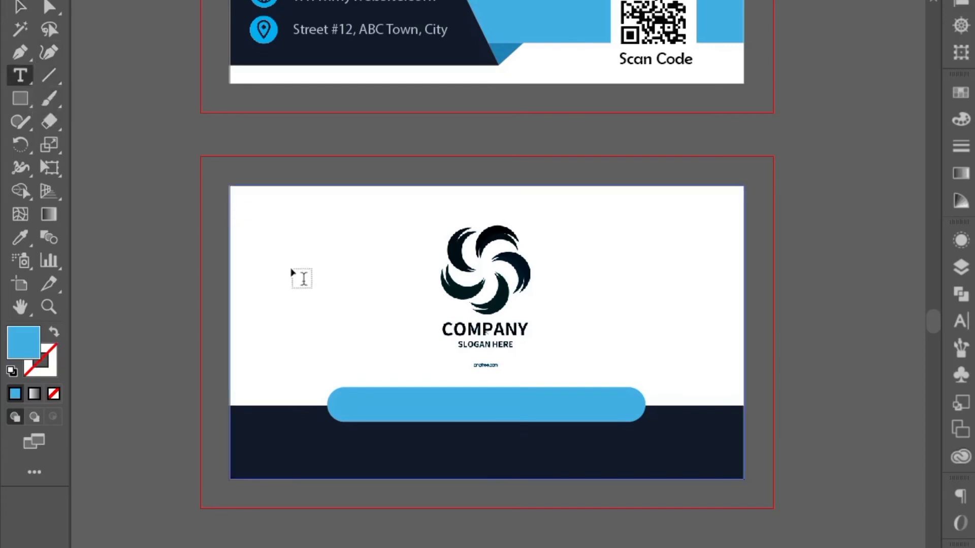
{"action": "left_click", "coordinate": [367, 400]}
{"action": "type", "text": "www.companyweb.com"}
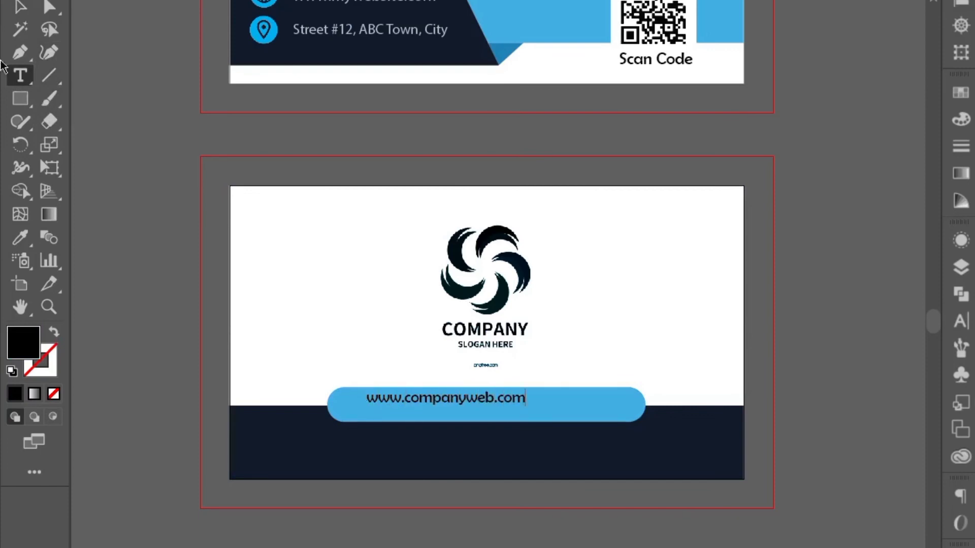
{"action": "left_click", "coordinate": [19, 5]}
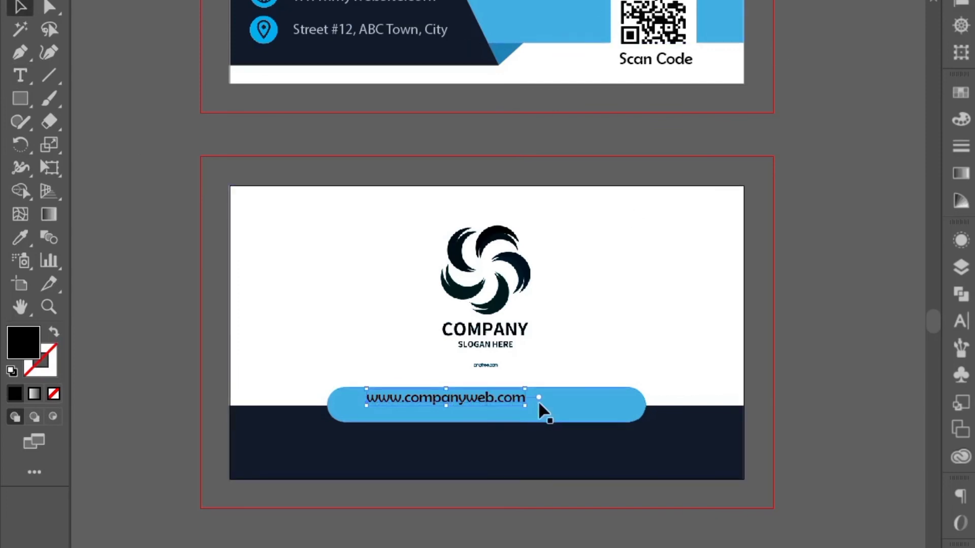
- Scale up the web address to fill most of the light blue bar and centre it inside
{"action": "left_click", "coordinate": [521, 407]}
{"action": "left_click_drag", "start_coordinate": [523, 404], "coordinate": [617, 428]}
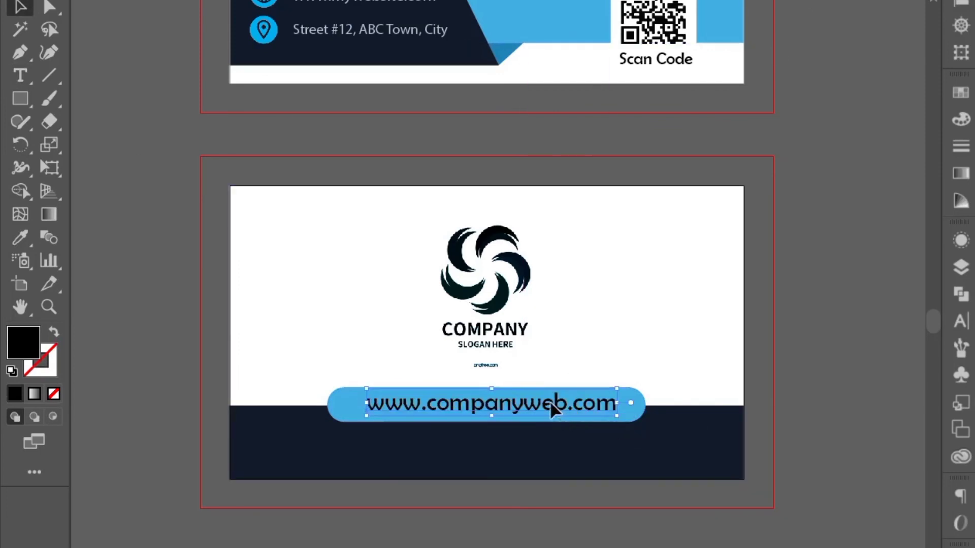
{"action": "left_click_drag", "start_coordinate": [553, 409], "coordinate": [548, 409]}
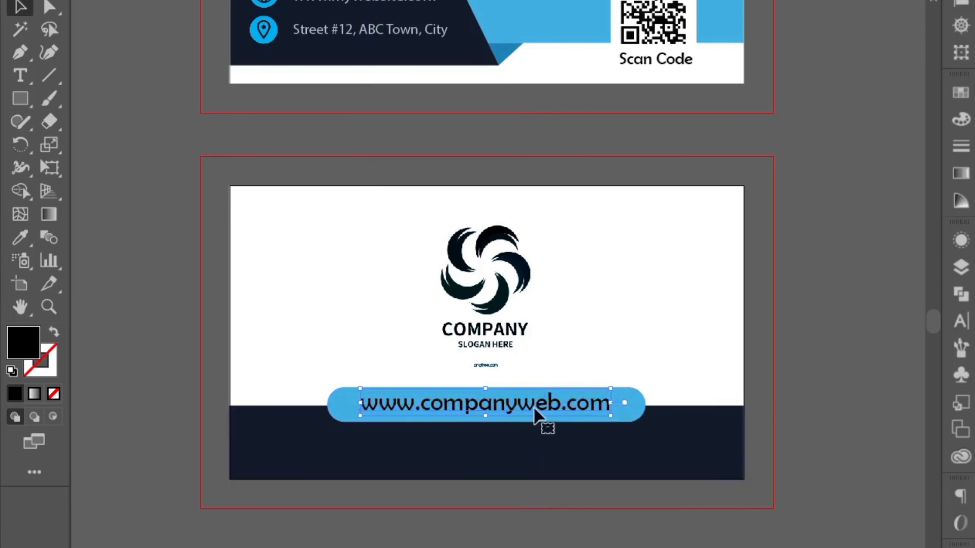
{"action": "left_click_drag", "start_coordinate": [613, 416], "coordinate": [624, 420]}
{"action": "left_click_drag", "start_coordinate": [548, 410], "coordinate": [545, 410]}
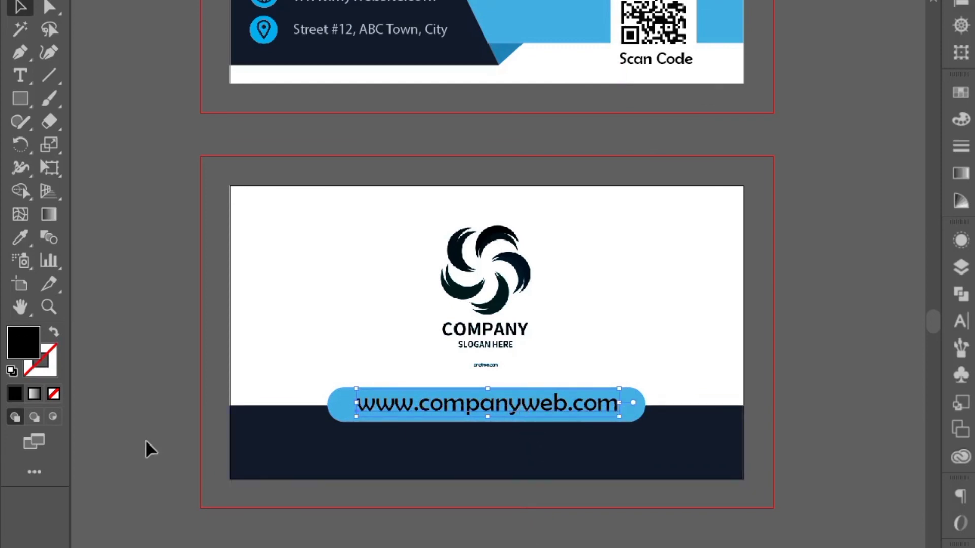
- Recolour the web address text with the dark navy of the band below it
{"action": "left_click", "coordinate": [21, 237]}
{"action": "key", "text": "ctrl+shift+a"}
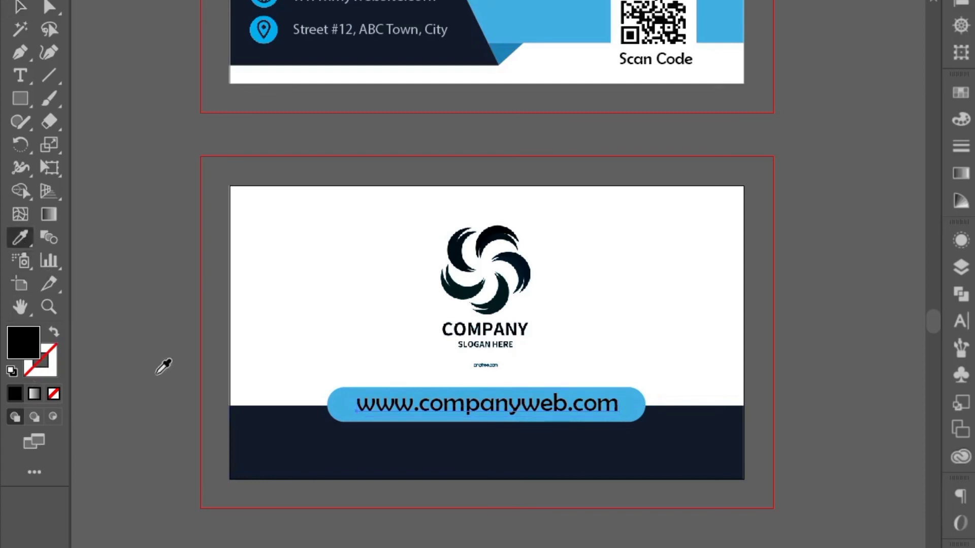
{"action": "left_click", "coordinate": [272, 435]}
{"action": "left_click", "coordinate": [20, 7]}
- Recolour the "Scan Code" text on the first card with the dark navy of the contact details panel
{"action": "left_click", "coordinate": [388, 117]}
{"action": "left_click_drag", "start_coordinate": [396, 116], "coordinate": [291, 393]}
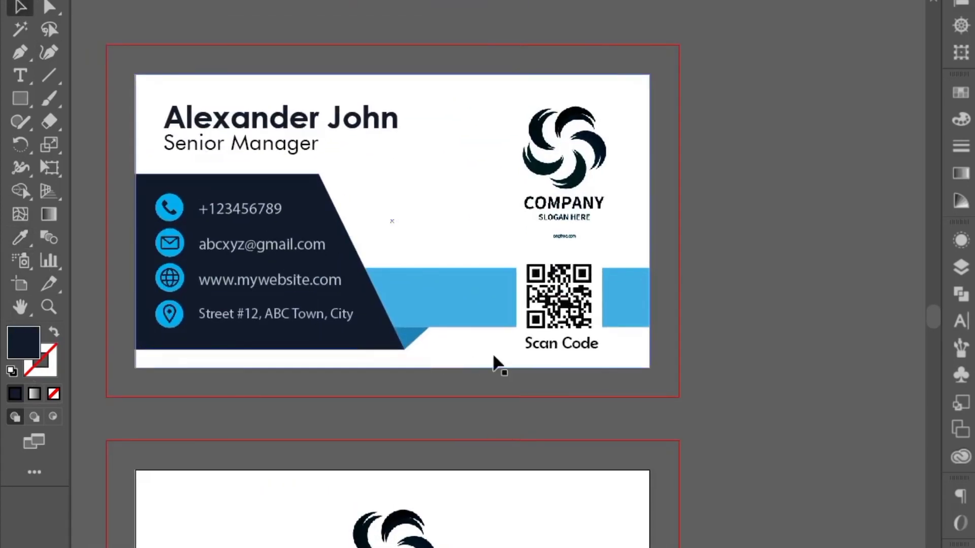
{"action": "left_click", "coordinate": [542, 344]}
{"action": "left_click", "coordinate": [20, 237]}
{"action": "key", "text": "ctrl+shift+a"}
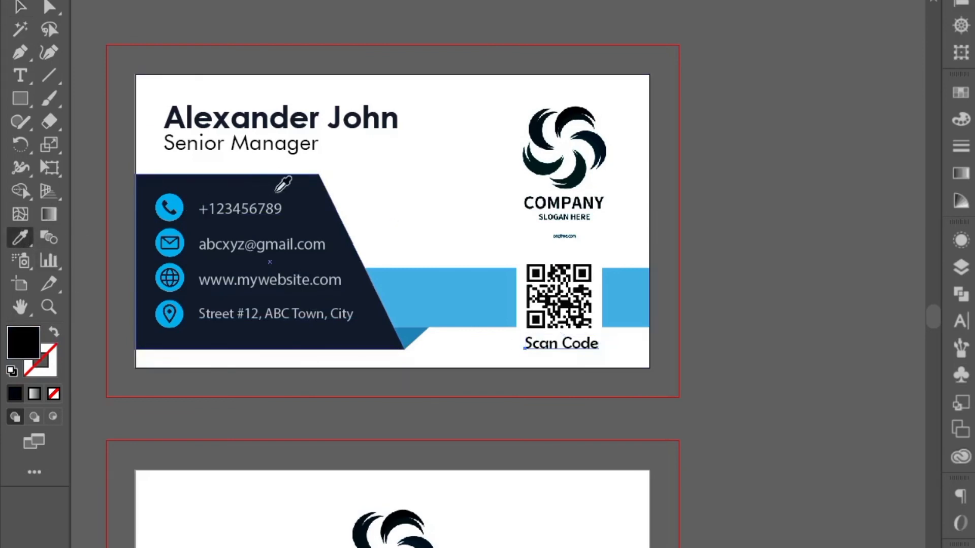
{"action": "left_click", "coordinate": [311, 192]}
{"action": "left_click", "coordinate": [21, 7]}
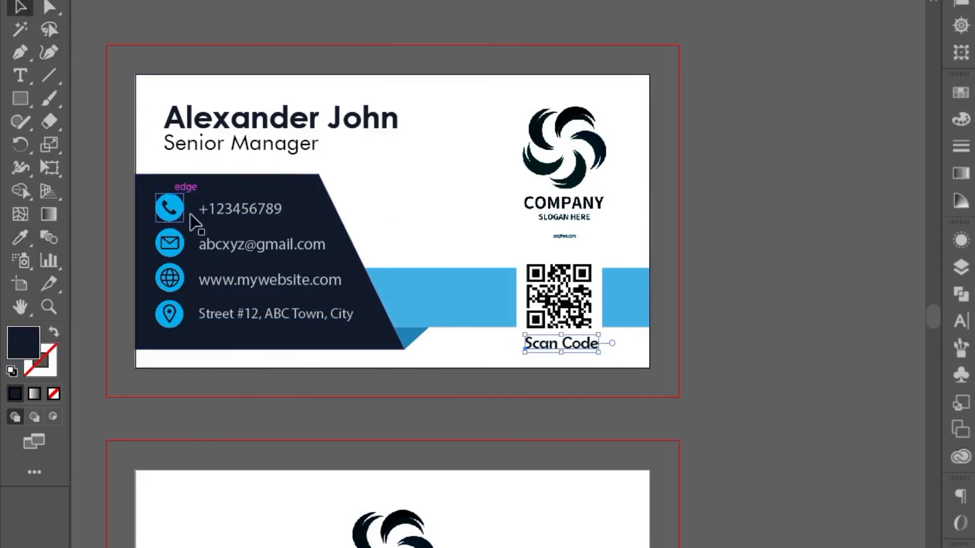
{"action": "left_click", "coordinate": [319, 407]}
- Delete the colour swatch squares beside the first card
{"action": "left_click_drag", "start_coordinate": [320, 409], "coordinate": [320, 391]}
{"action": "scroll", "coordinate": [323, 405], "scroll_direction": "down", "scroll_amount": 1}
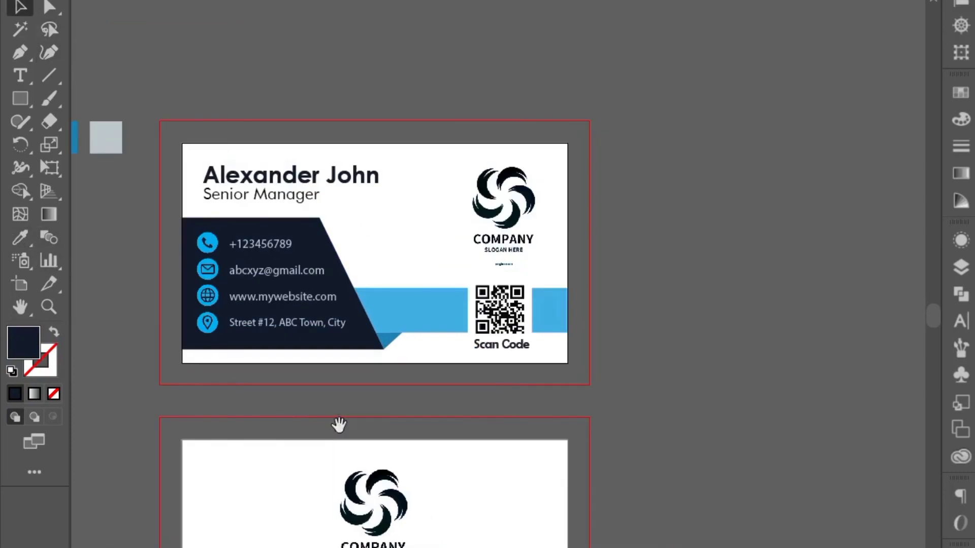
{"action": "left_click_drag", "start_coordinate": [340, 425], "coordinate": [433, 347]}
{"action": "scroll", "coordinate": [179, 184], "scroll_direction": "down", "scroll_amount": 1}
{"action": "left_click_drag", "start_coordinate": [216, 231], "coordinate": [309, 282]}
{"action": "left_click_drag", "start_coordinate": [310, 191], "coordinate": [312, 189]}
{"action": "key", "text": "Delete"}
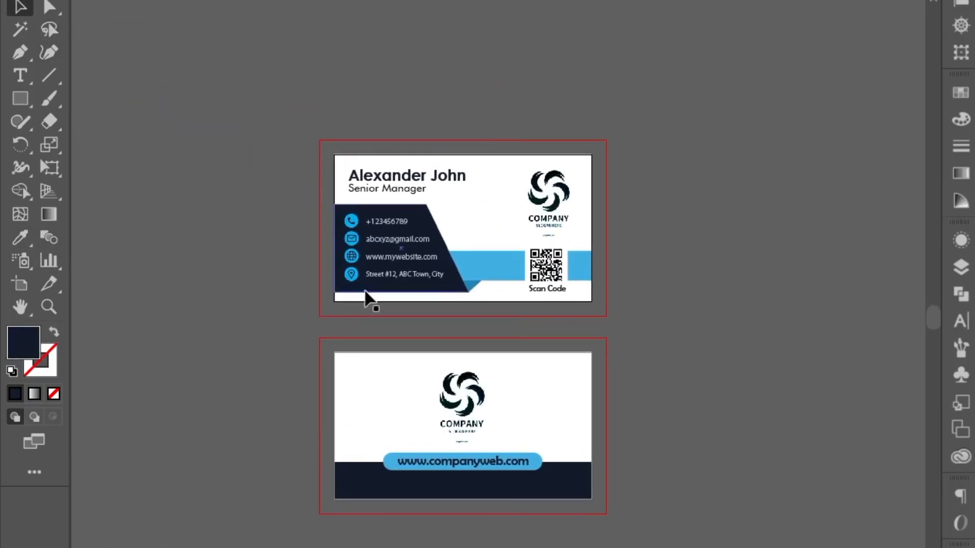
{"action": "scroll", "coordinate": [434, 330], "scroll_direction": "up", "scroll_amount": 1}
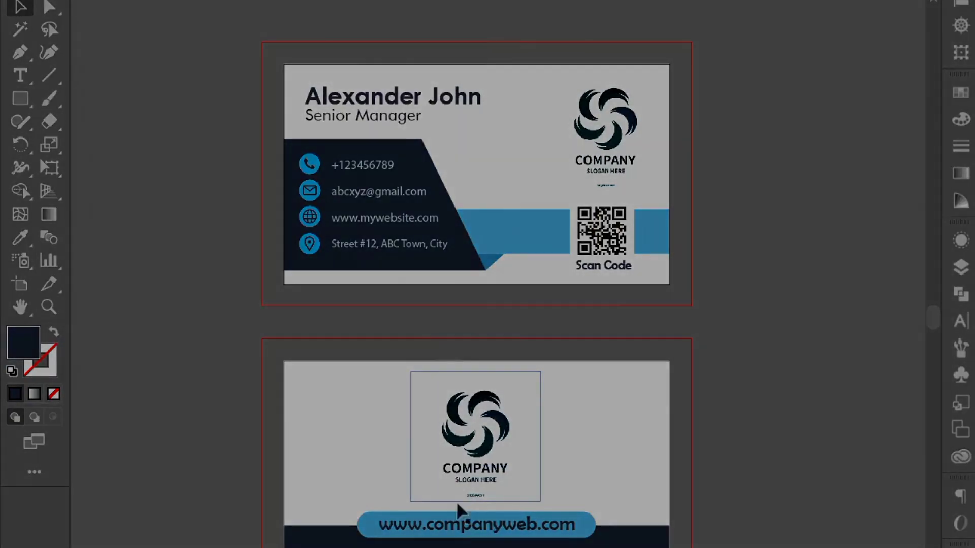